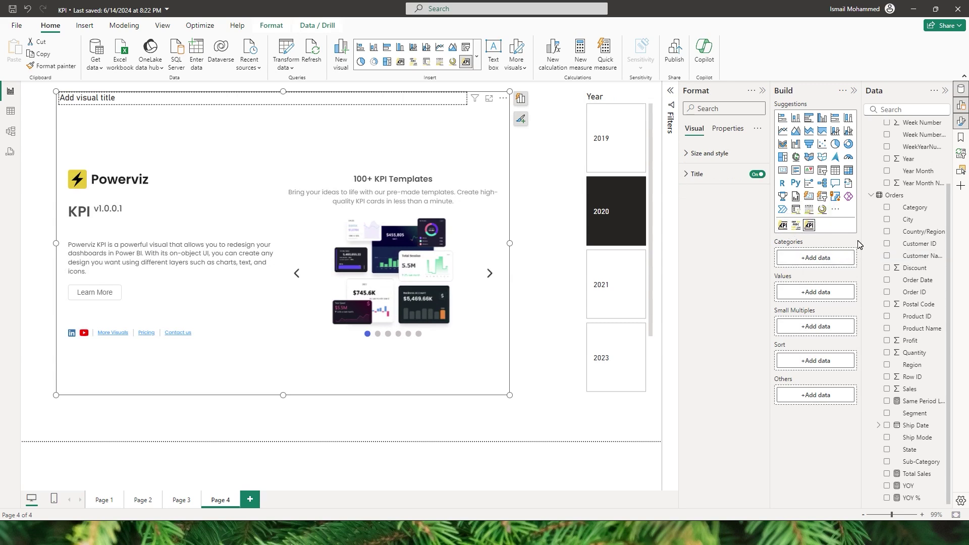
# Add Category as the category and Total Sales as the value of the KPI visual, and start a custom template
pyautogui.moveTo(914, 207); pyautogui.dragTo(819, 263)
pyautogui.moveTo(919, 480); pyautogui.dragTo(816, 314)
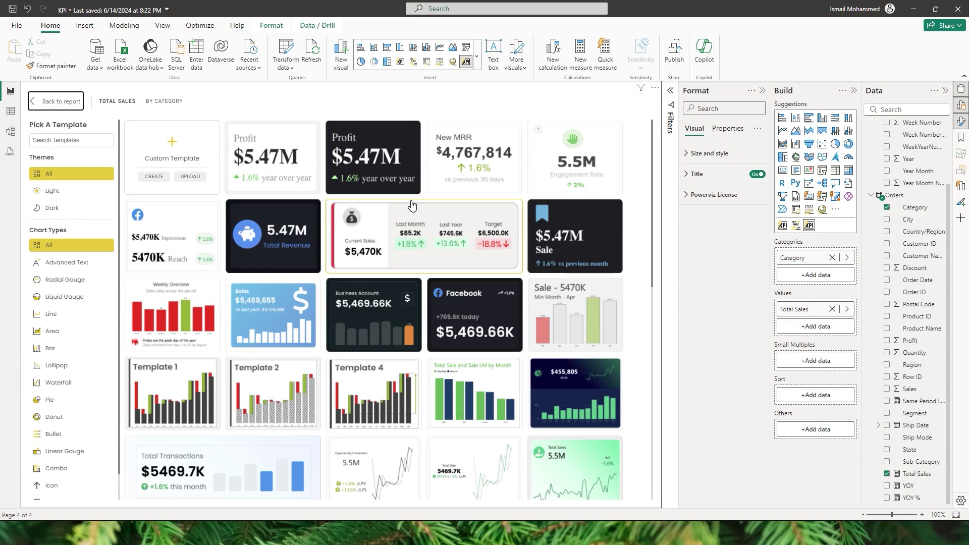
pyautogui.moveTo(653, 126); pyautogui.dragTo(648, 186)
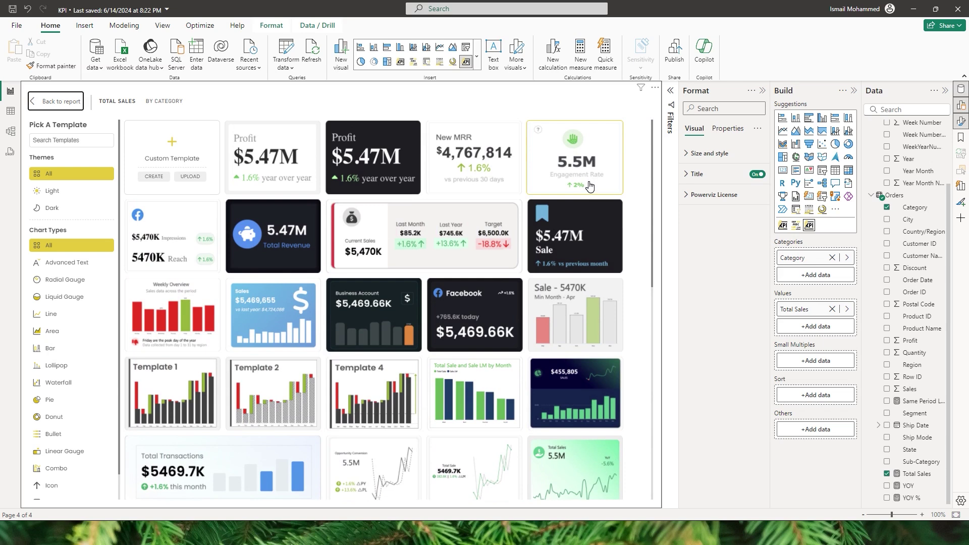
pyautogui.click(154, 177)
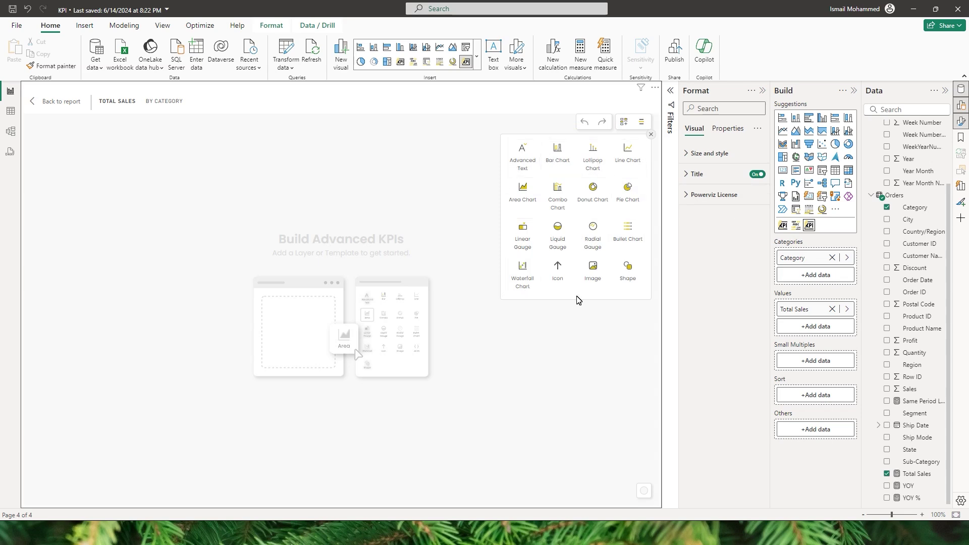
# Add a rounded rectangle shape layer with a corner radius of 8 on all corners
pyautogui.click(629, 275)
pyautogui.click(243, 194)
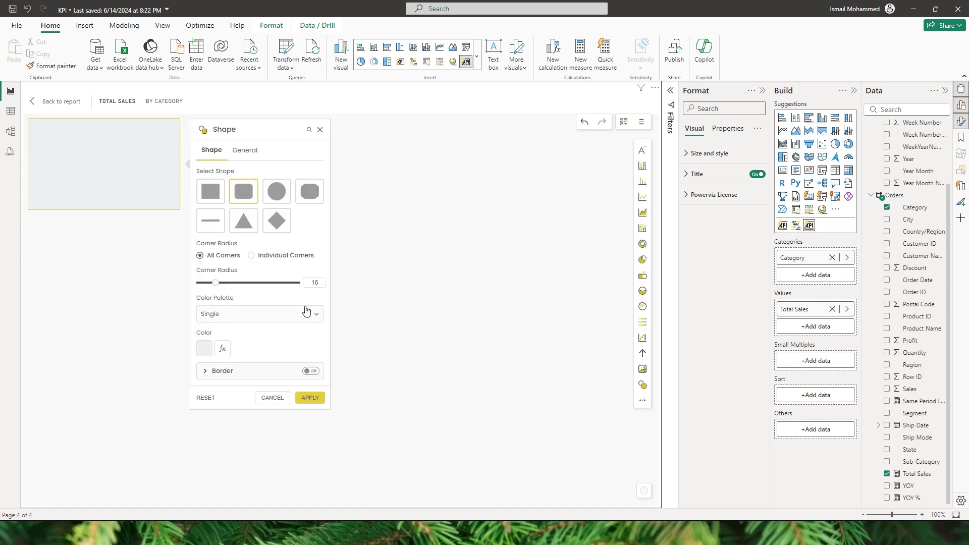
pyautogui.press('BackSpace')
pyautogui.write('8')
# Switch the shape's color palette to Gradient and paste the copied dark navy hex code as its minimum and middle colors
pyautogui.click(257, 318)
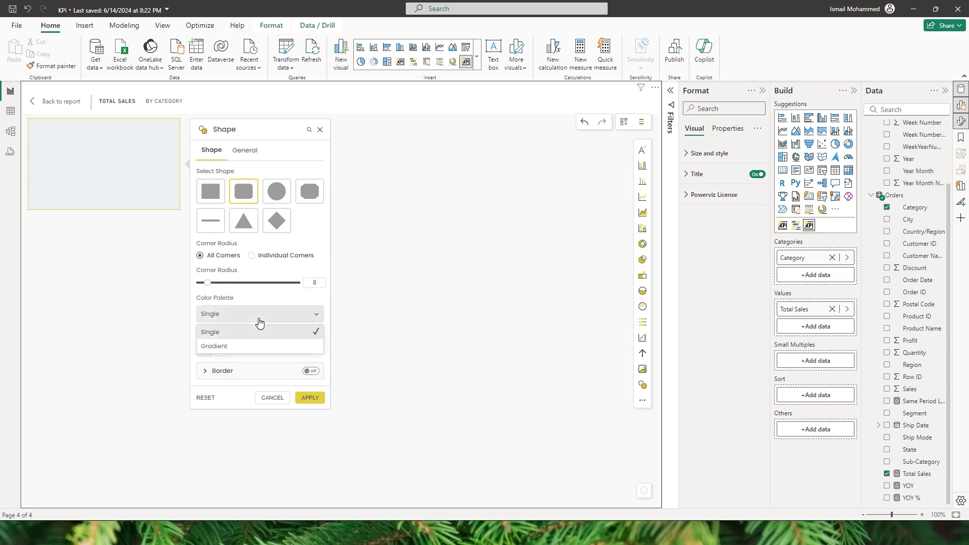
pyautogui.click(226, 345)
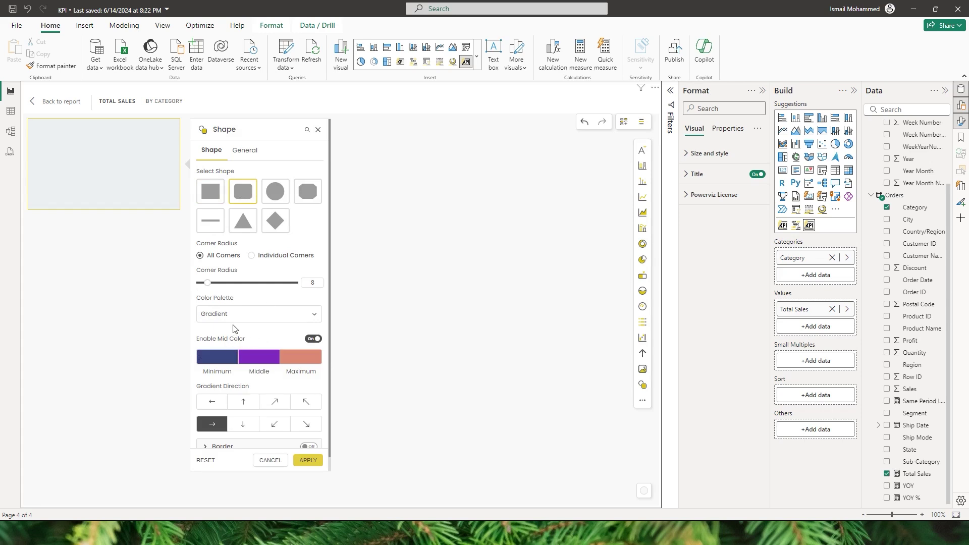
pyautogui.click(218, 363)
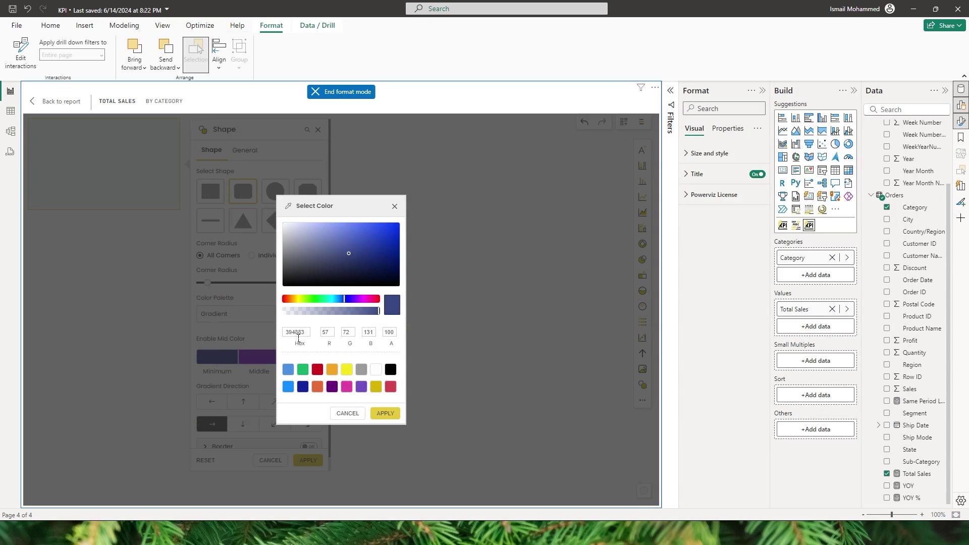
pyautogui.hotkey('ctrl', 'v')
pyautogui.click(384, 414)
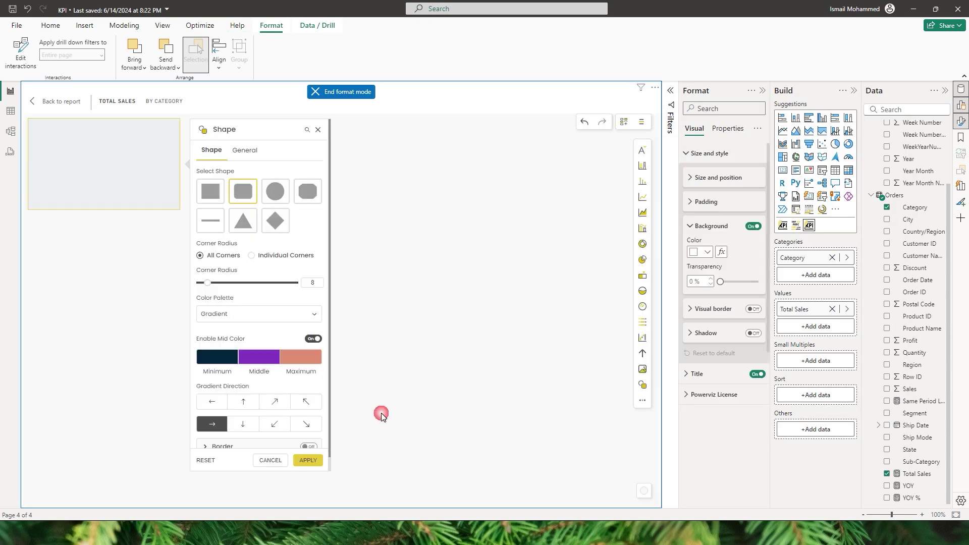
pyautogui.click(258, 357)
pyautogui.doubleClick(297, 335)
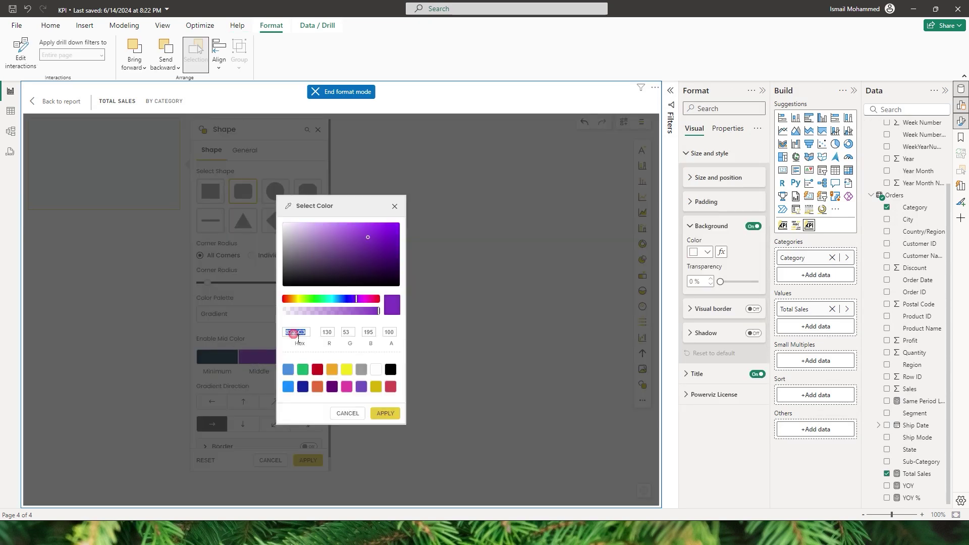
pyautogui.hotkey('ctrl', 'v')
pyautogui.click(385, 413)
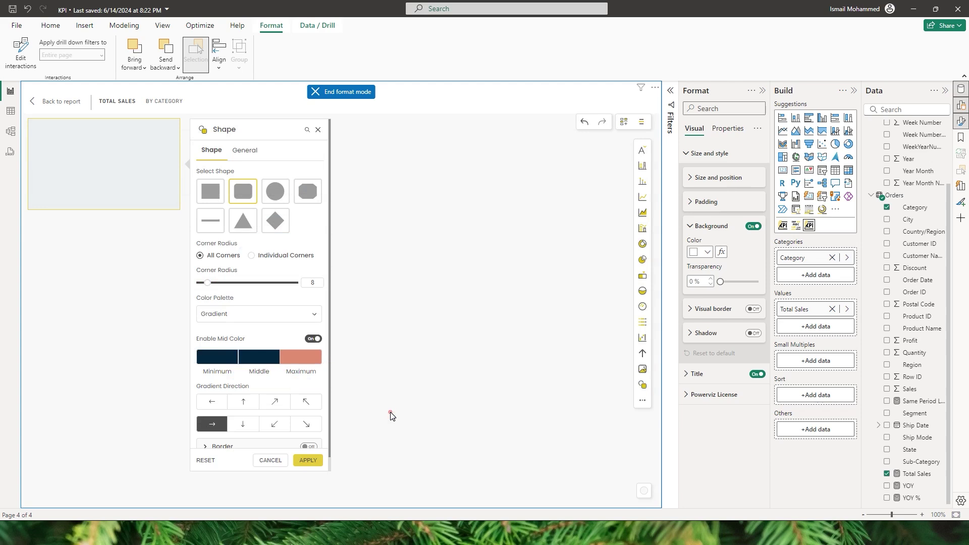
# Set the gradient's maximum color to 00406C and apply the gradient to the shape
pyautogui.click(324, 361)
pyautogui.doubleClick(302, 333)
pyautogui.write('00406C')
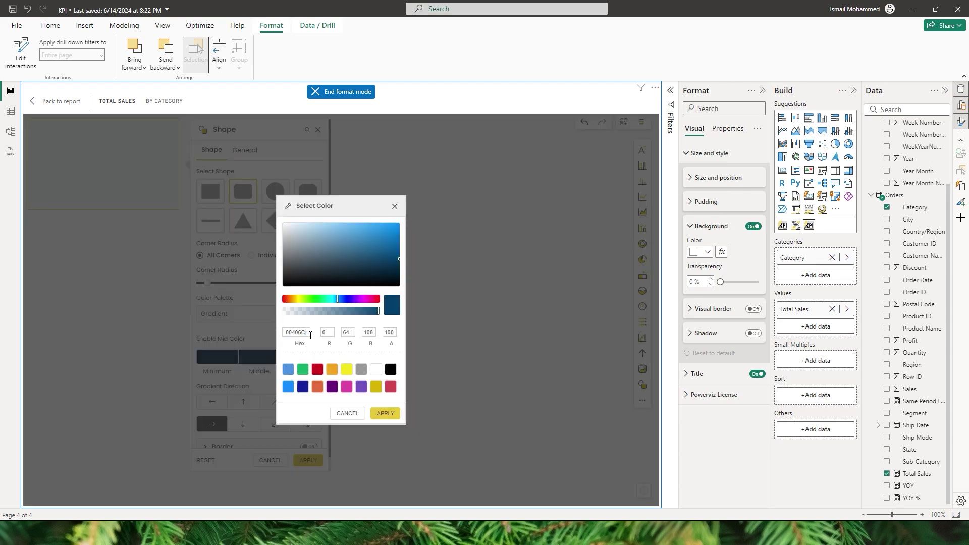
pyautogui.click(385, 413)
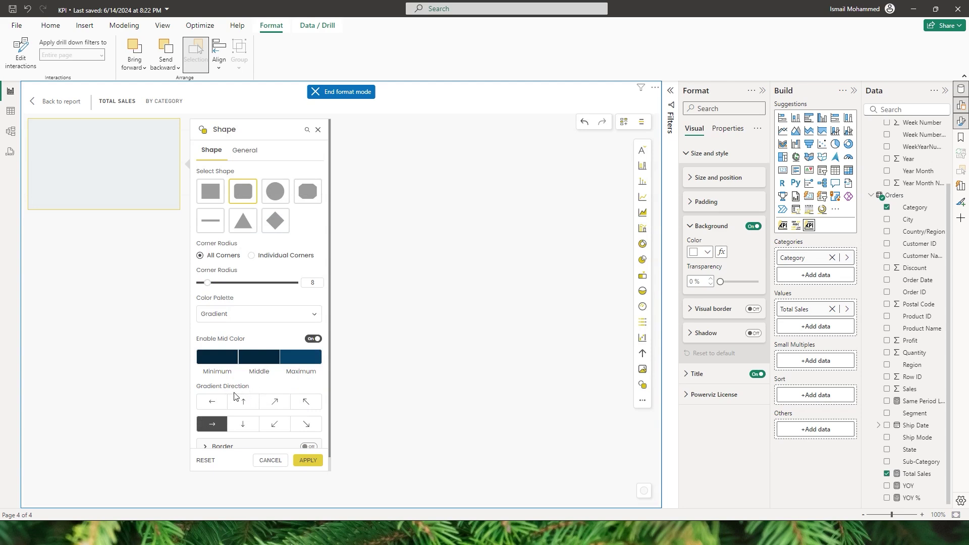
pyautogui.click(308, 460)
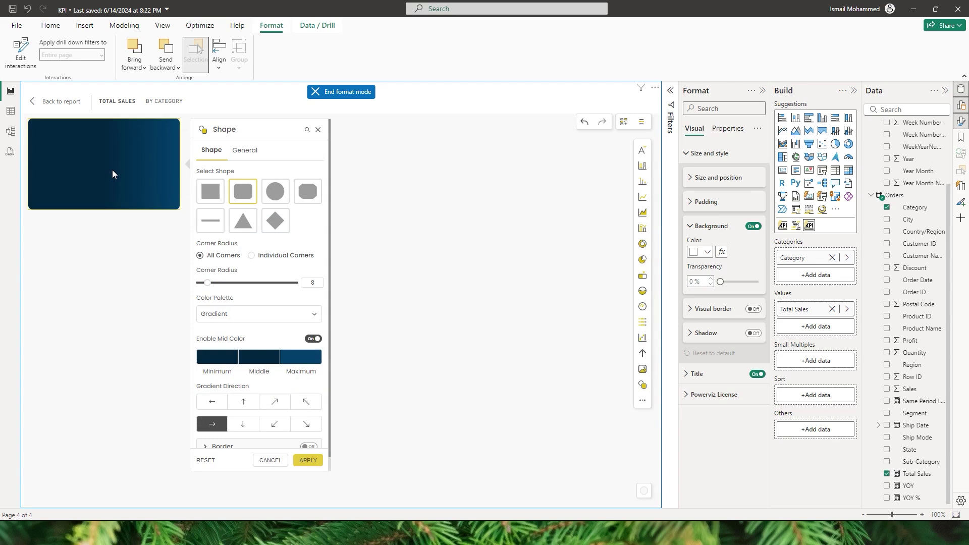
# Apply a diagonal up-right gradient direction to the shape and enlarge the rectangle to nearly twice its width and height
pyautogui.click(274, 402)
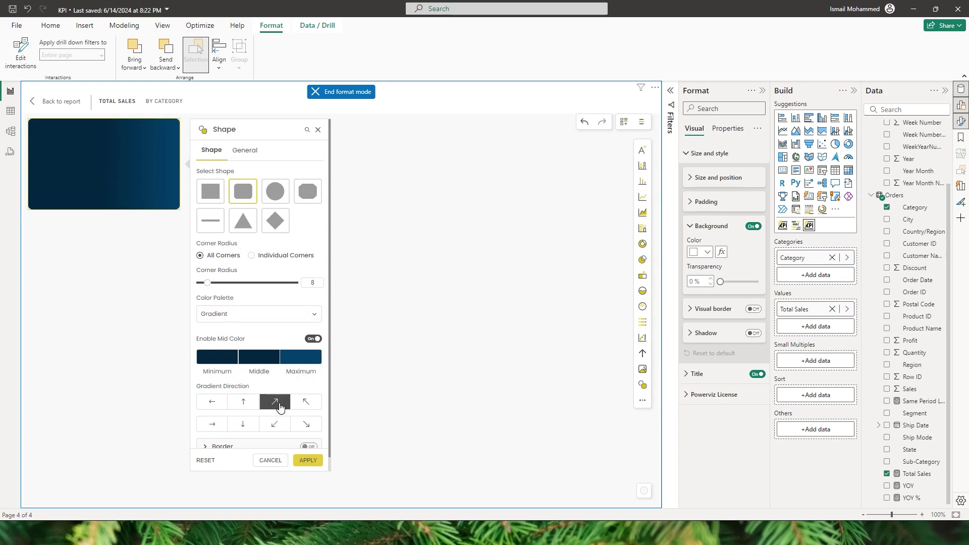
pyautogui.click(307, 459)
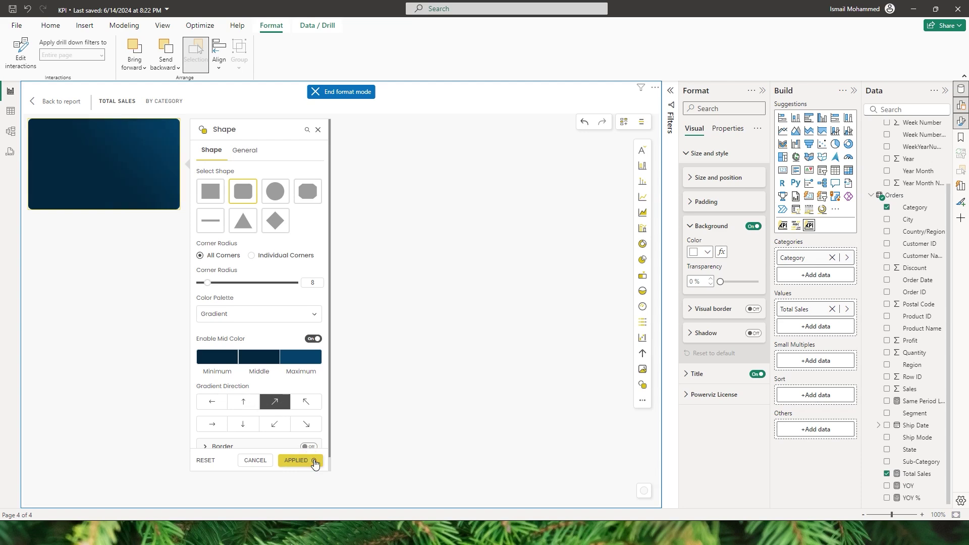
pyautogui.click(318, 129)
pyautogui.click(136, 166)
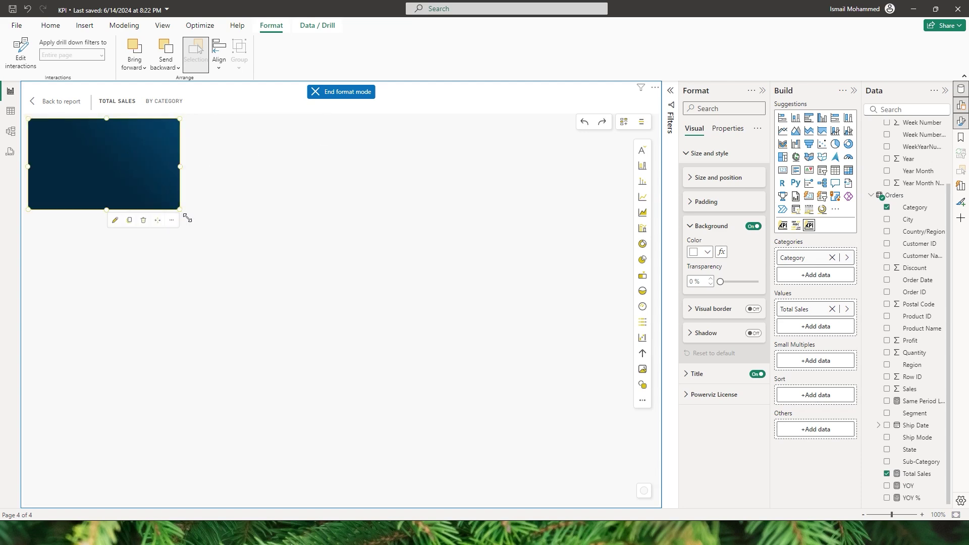
pyautogui.moveTo(191, 218); pyautogui.dragTo(316, 301)
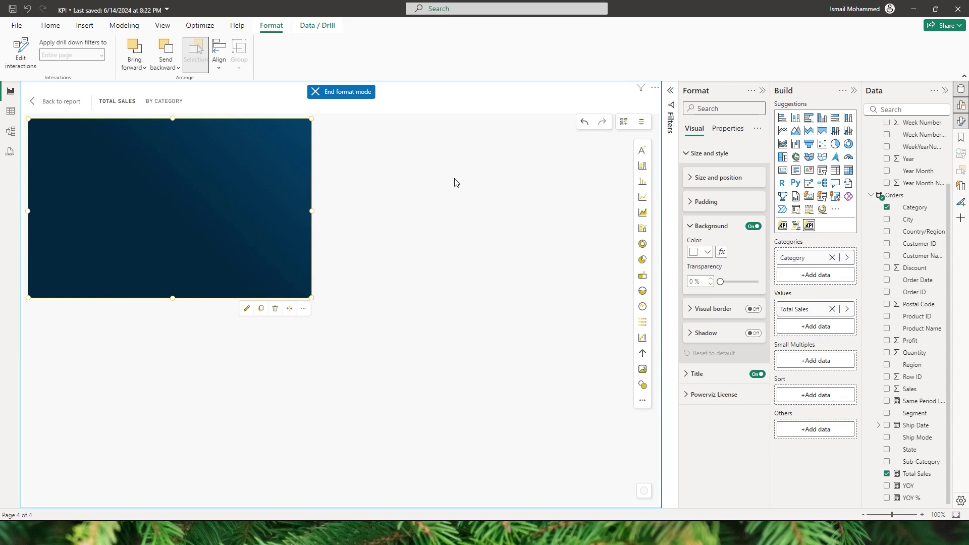
# Add an Advanced Text layer and insert a dynamic value with field type Value and Total Sales as its value
pyautogui.click(644, 151)
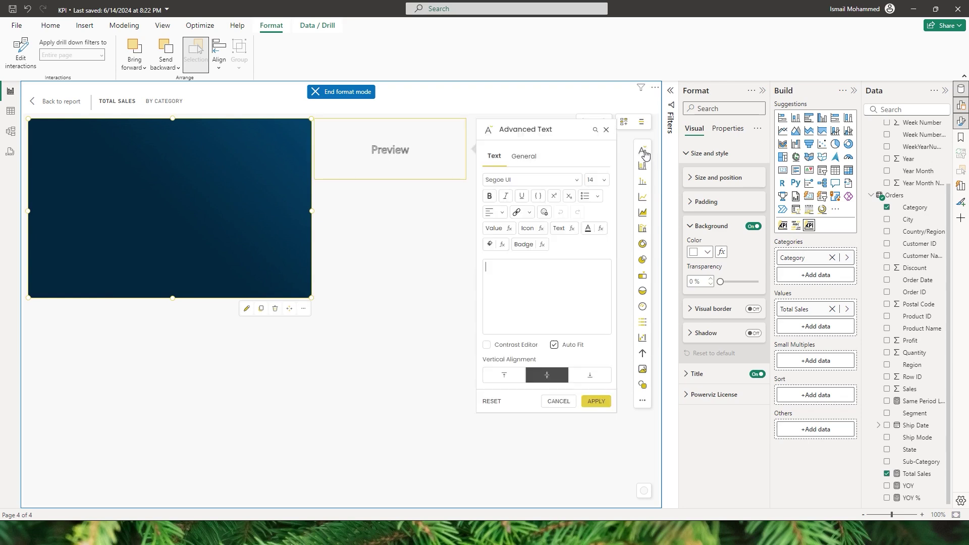
pyautogui.click(500, 233)
pyautogui.click(291, 291)
pyautogui.click(290, 305)
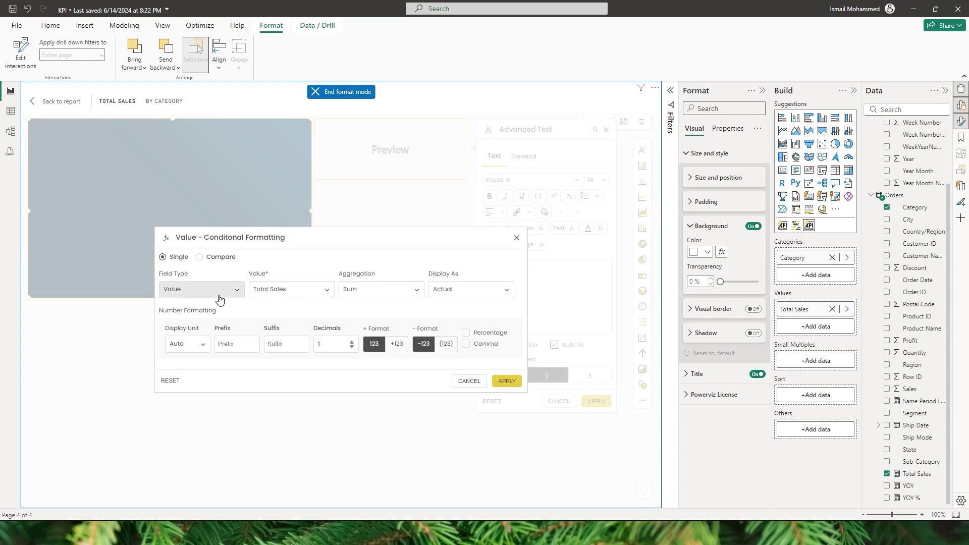
pyautogui.click(194, 296)
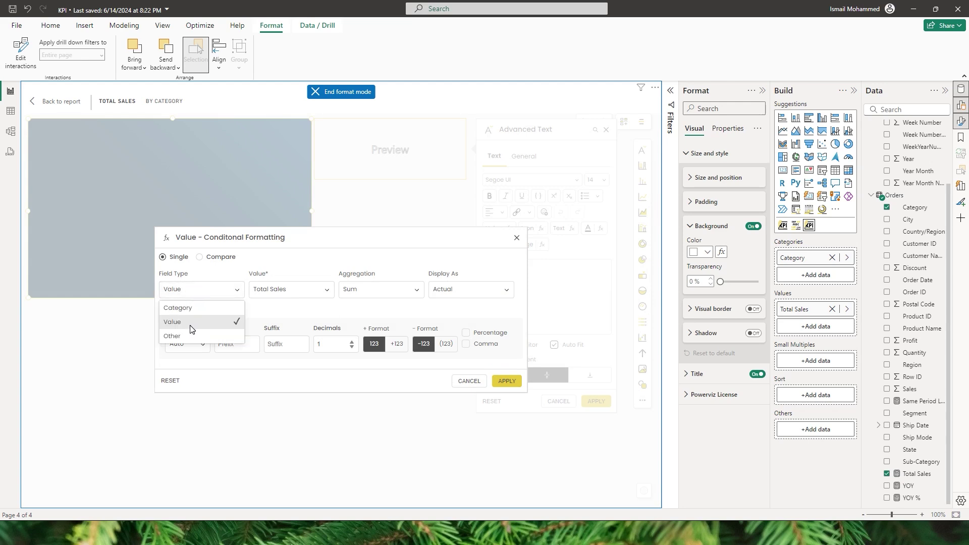
pyautogui.click(190, 326)
pyautogui.click(282, 294)
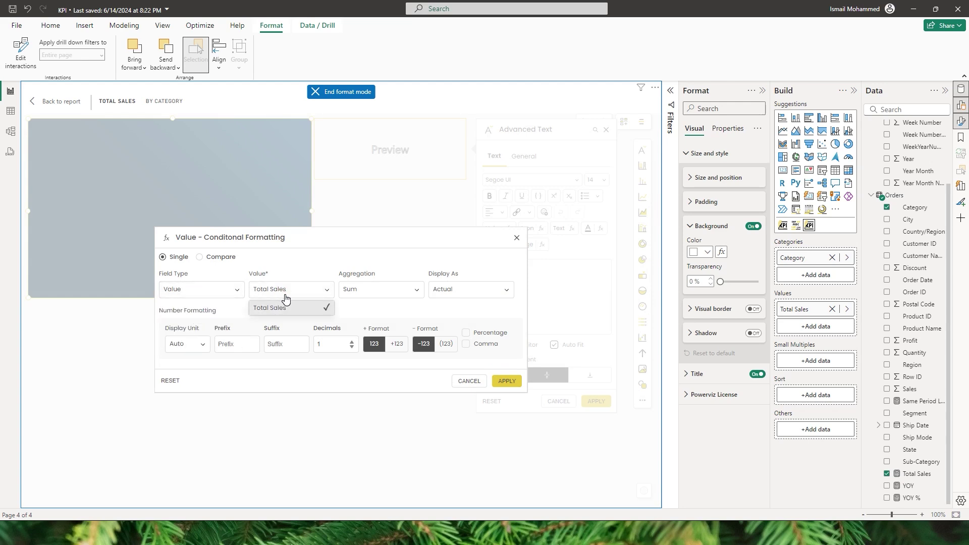
pyautogui.click(283, 313)
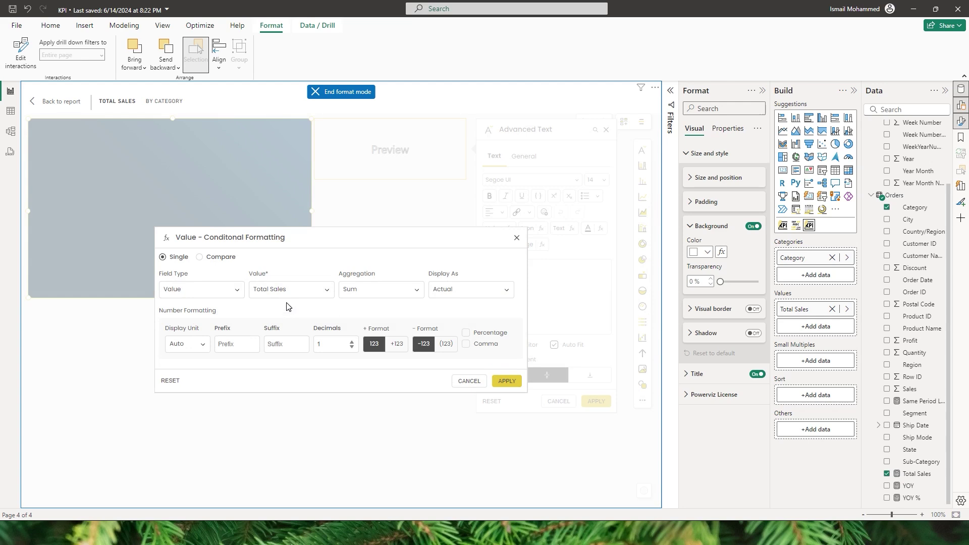
# Set the dynamic value's aggregation to Sum and display it as Actual
pyautogui.click(393, 291)
pyautogui.click(361, 314)
pyautogui.click(375, 295)
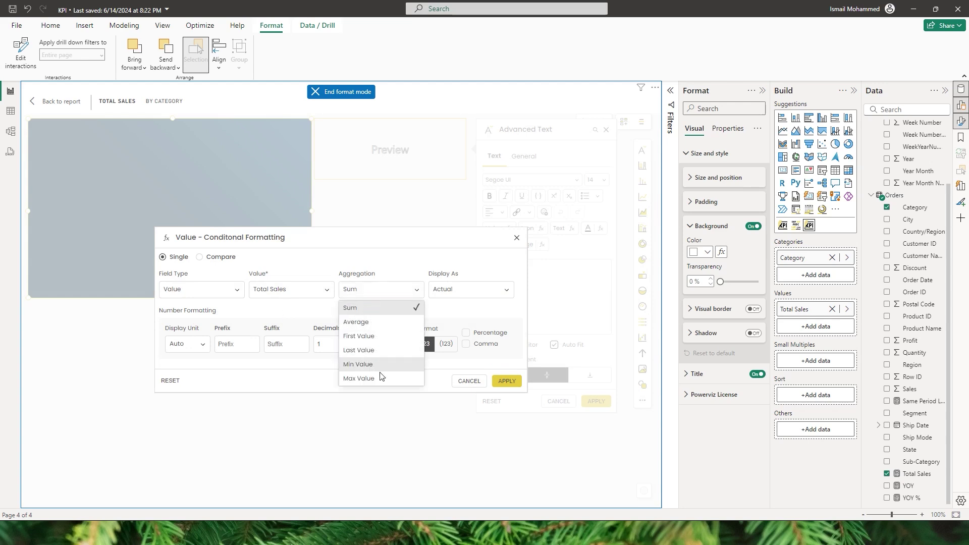
pyautogui.click(365, 310)
pyautogui.click(467, 292)
pyautogui.click(465, 289)
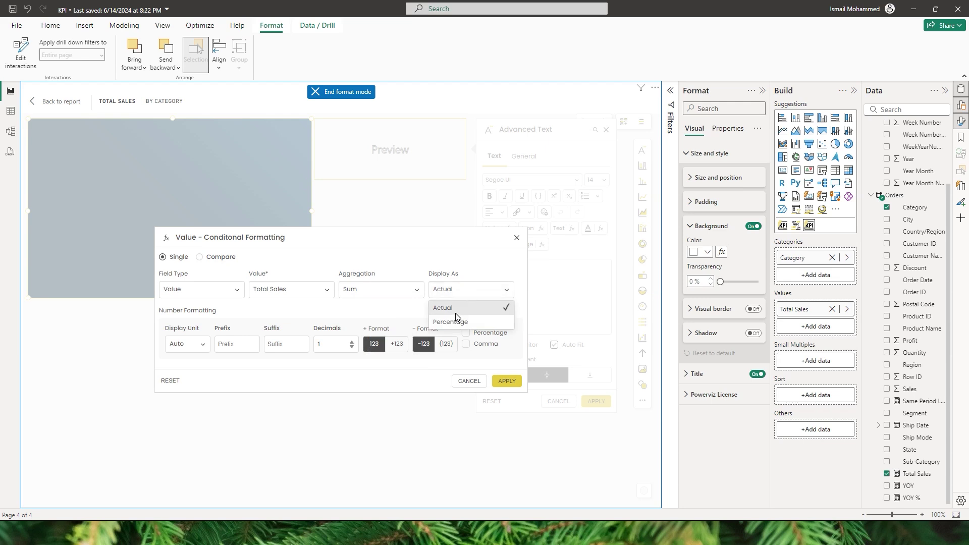
pyautogui.click(460, 311)
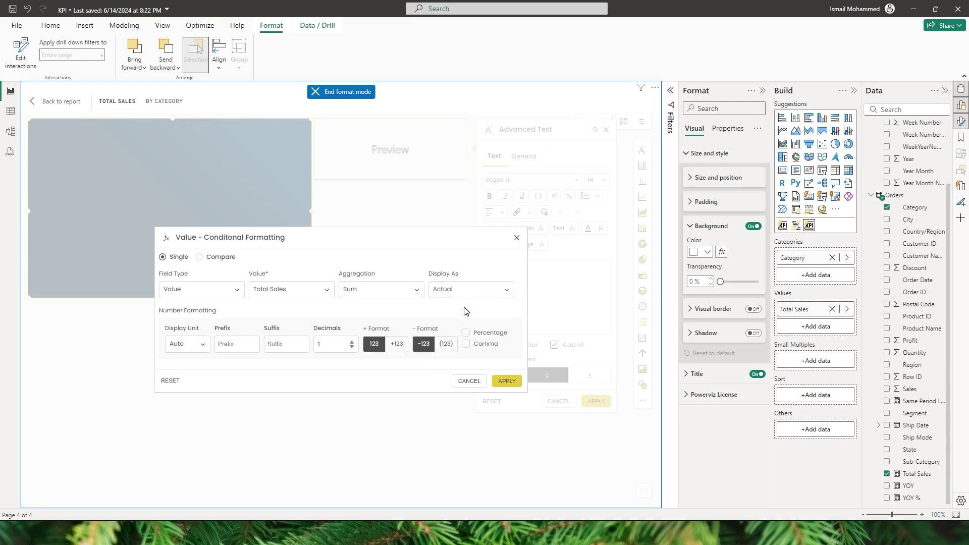
# Format the dynamic value with an Auto display unit, a $ prefix and 1 decimal, and apply it to the text layer
pyautogui.click(202, 346)
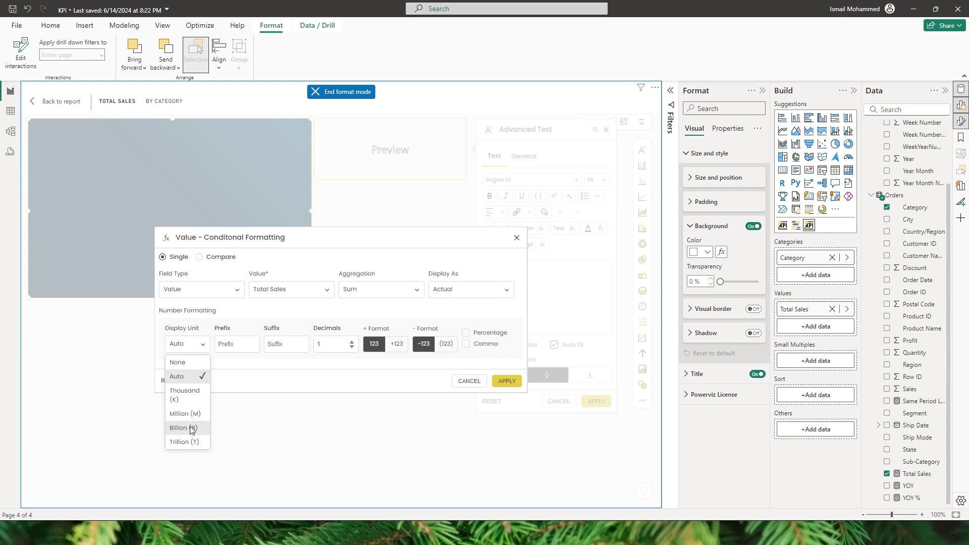
pyautogui.click(188, 382)
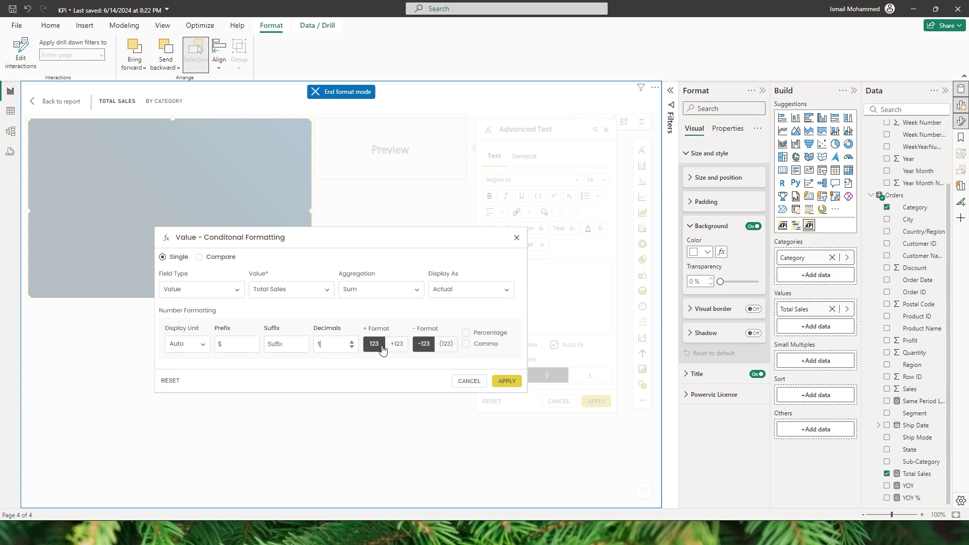
pyautogui.click(506, 381)
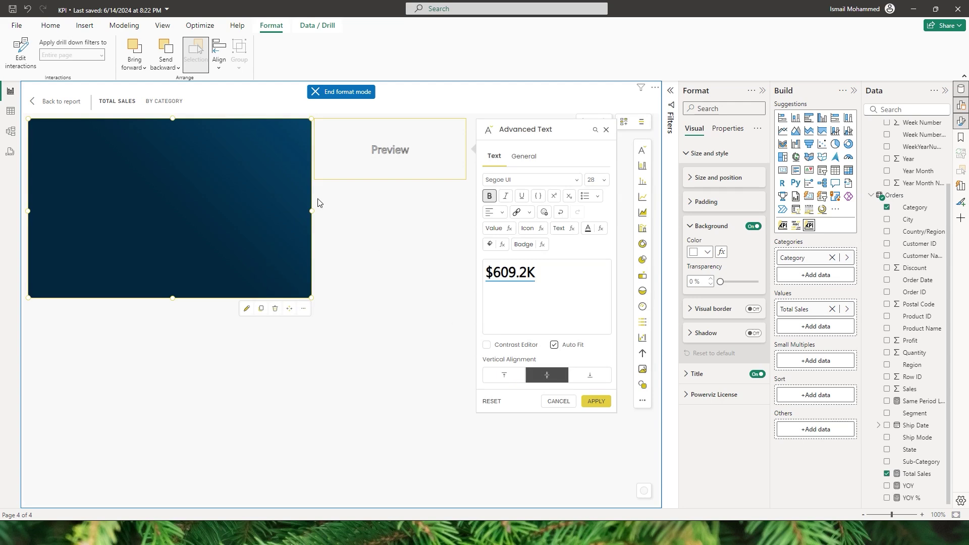
pyautogui.moveTo(555, 276); pyautogui.dragTo(489, 275)
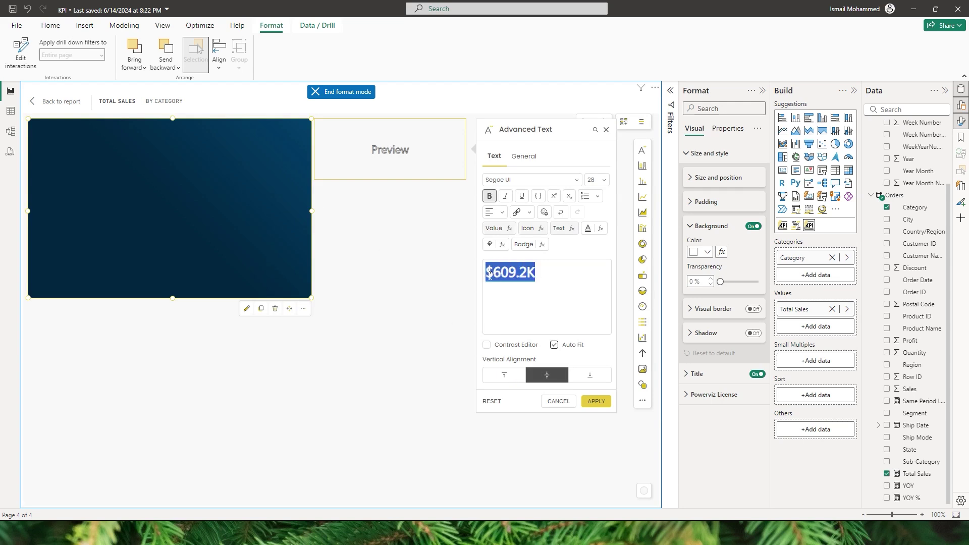
pyautogui.click(599, 402)
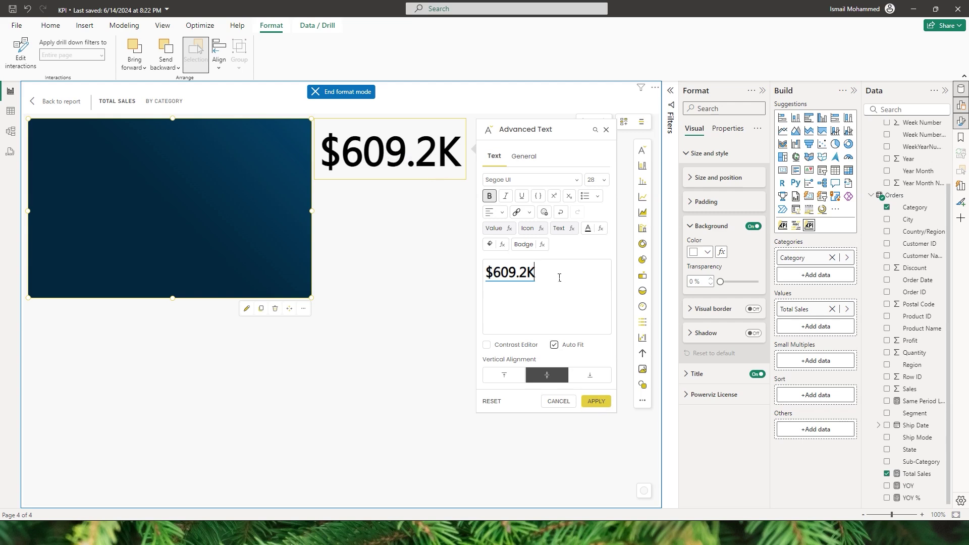
# Select the sales value in the text editor and set its font color to white (FFFFFF)
pyautogui.moveTo(559, 277); pyautogui.dragTo(489, 276)
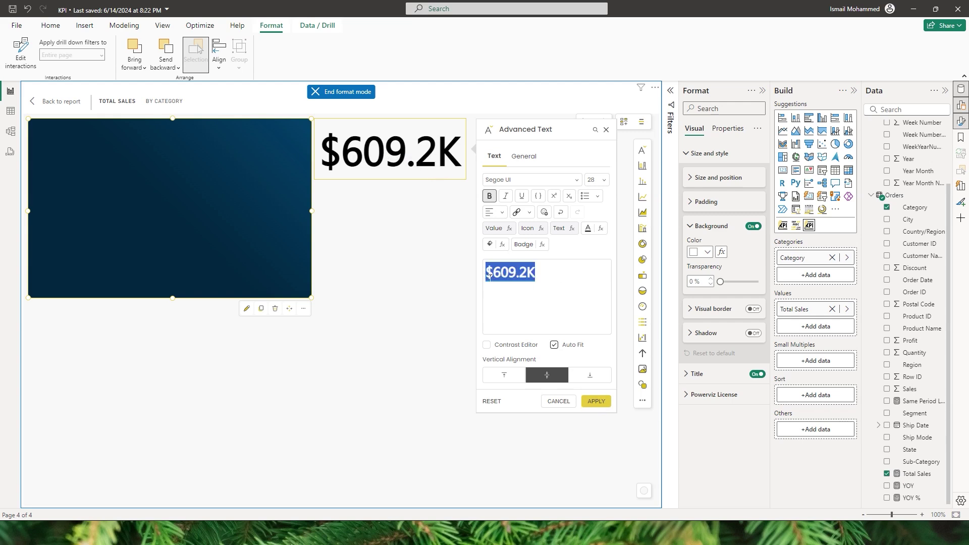
pyautogui.click(601, 230)
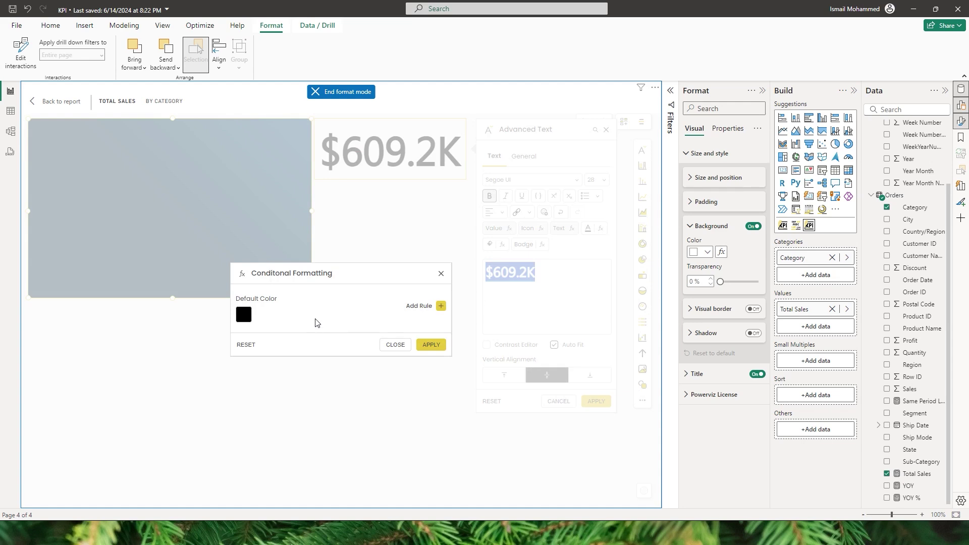
pyautogui.click(440, 274)
pyautogui.click(588, 230)
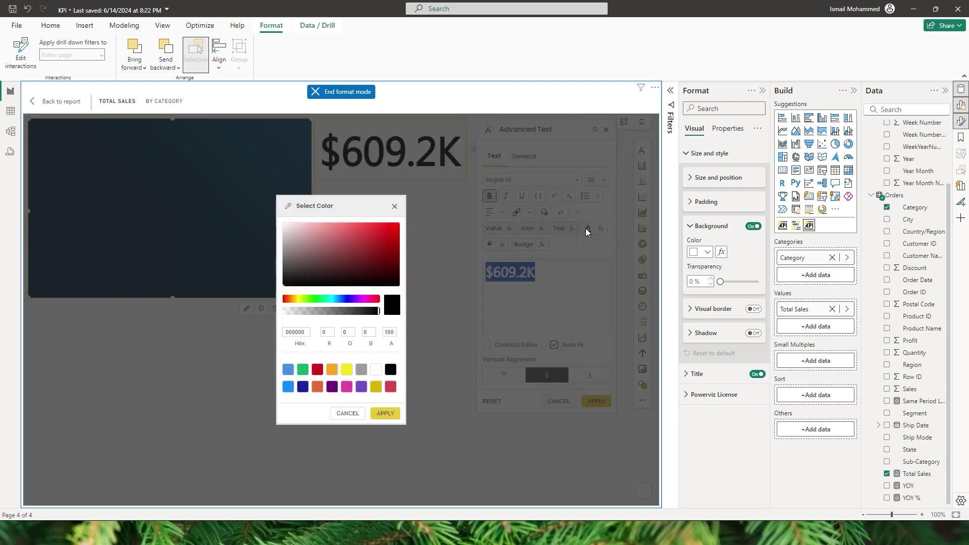
pyautogui.moveTo(303, 241); pyautogui.dragTo(265, 218)
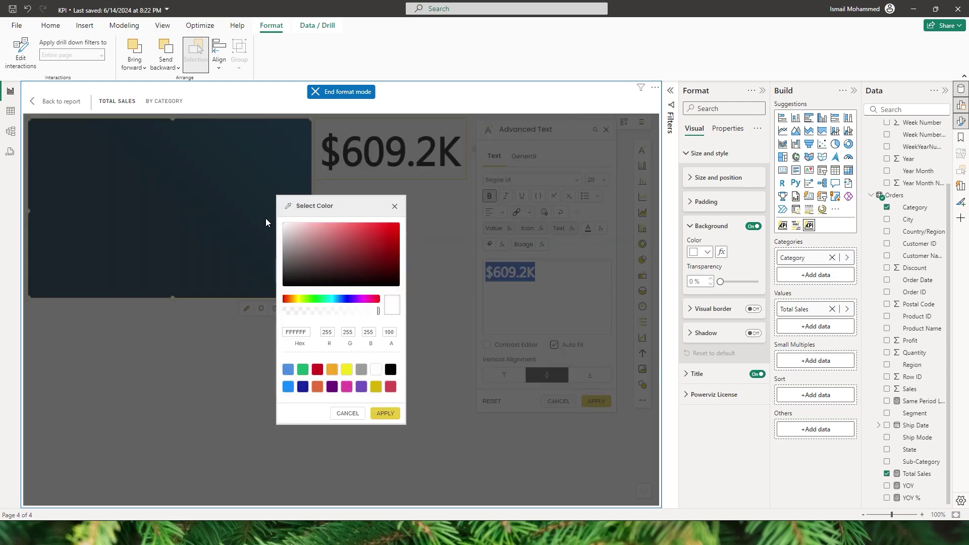
pyautogui.click(387, 414)
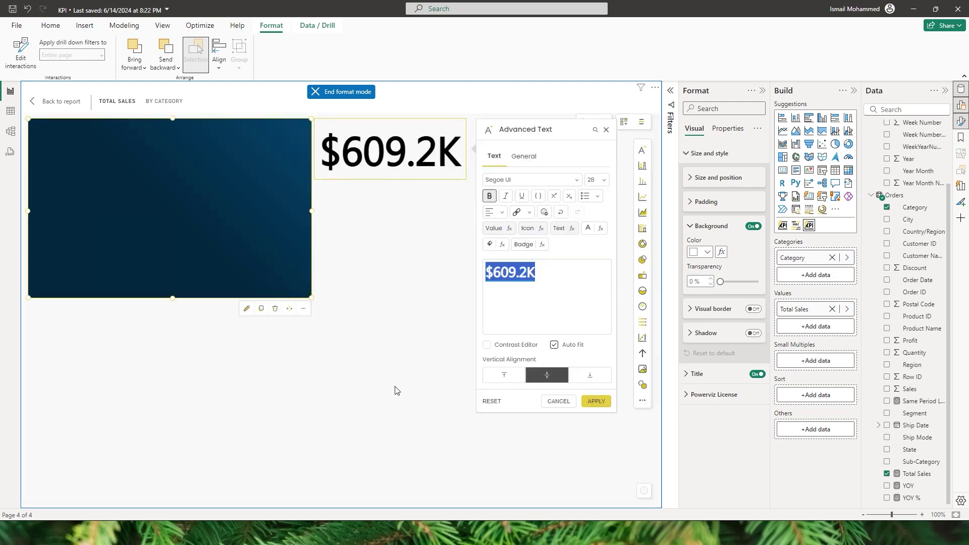
# Apply the white font color and move the sales value onto the upper-left area of the gradient card
pyautogui.click(598, 402)
pyautogui.click(409, 237)
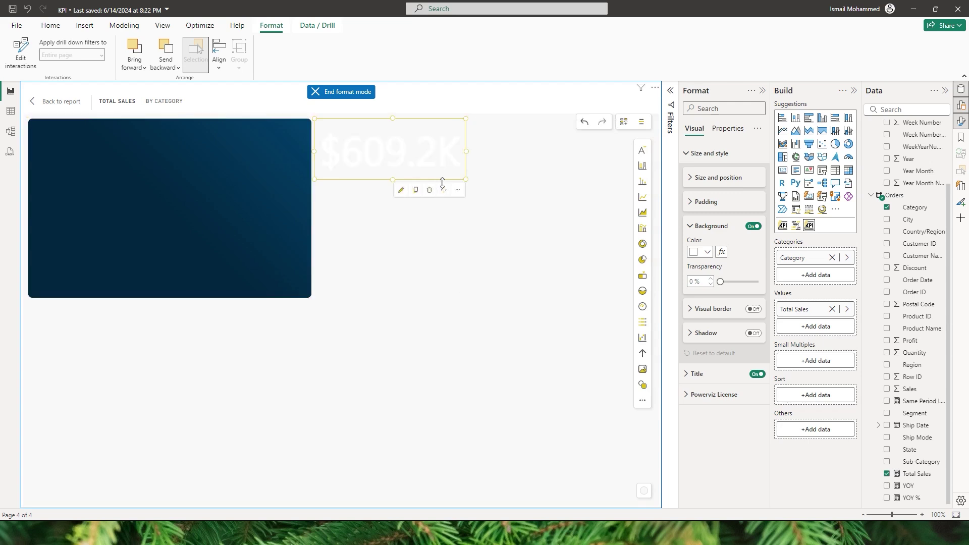
pyautogui.moveTo(456, 181); pyautogui.dragTo(186, 193)
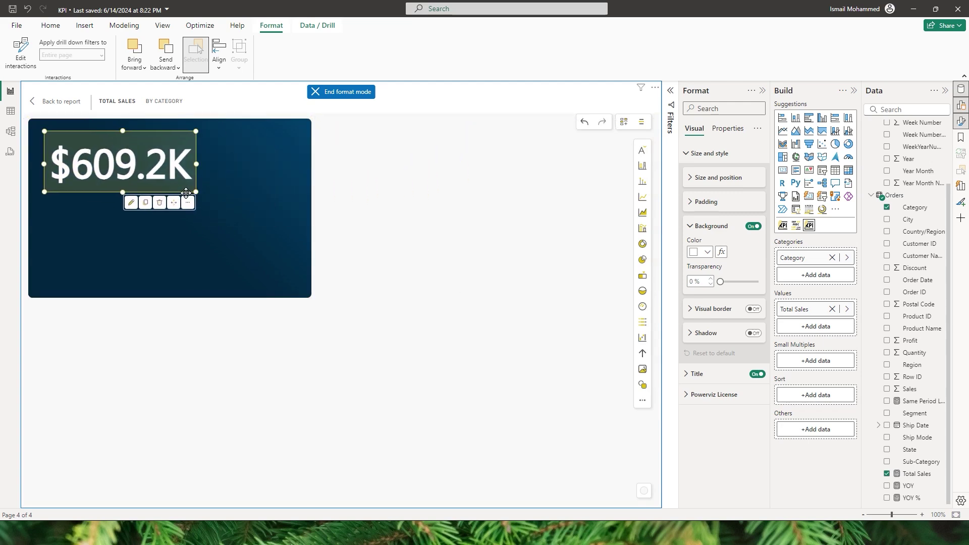
pyautogui.click(419, 237)
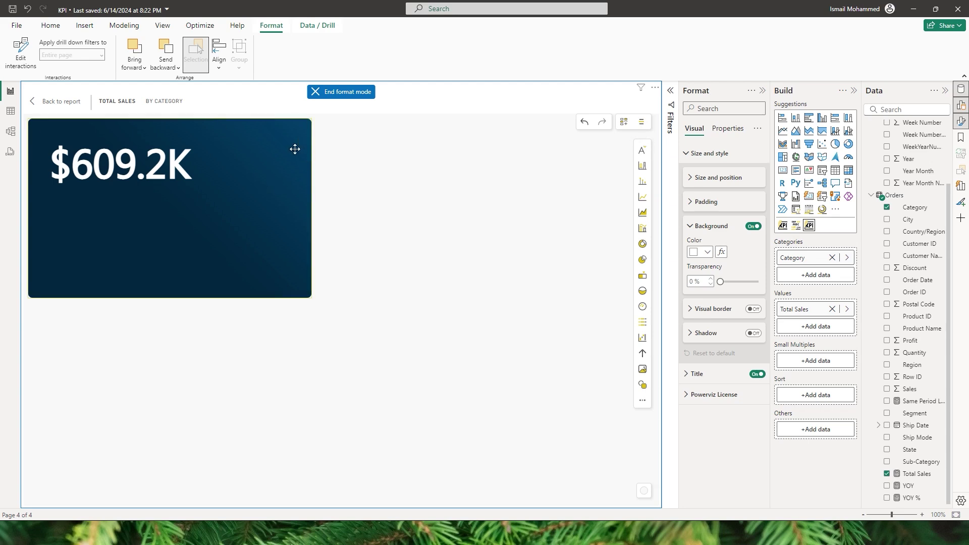
# Add an Image layer and upload Chanel_logo-no_words.svg.png to it with Fit scaling
pyautogui.click(641, 122)
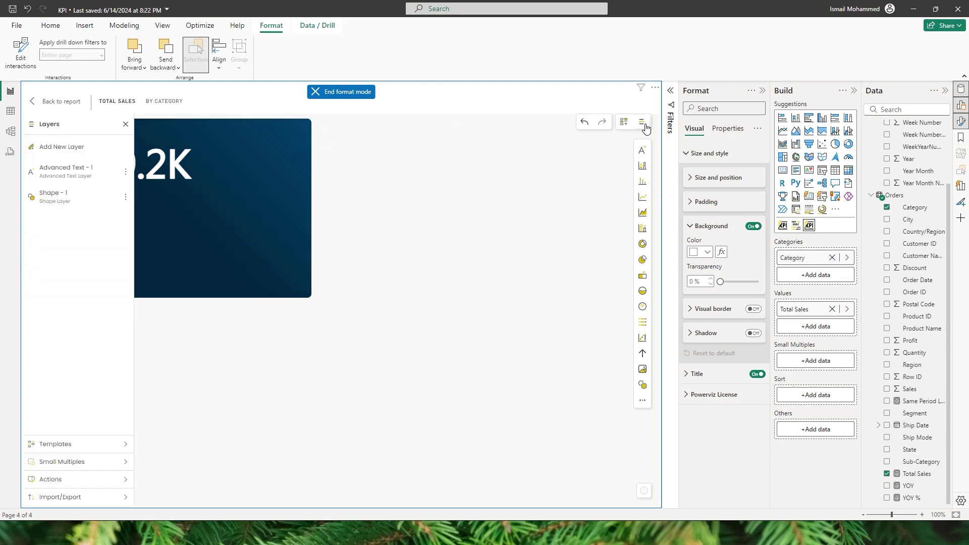
pyautogui.click(63, 150)
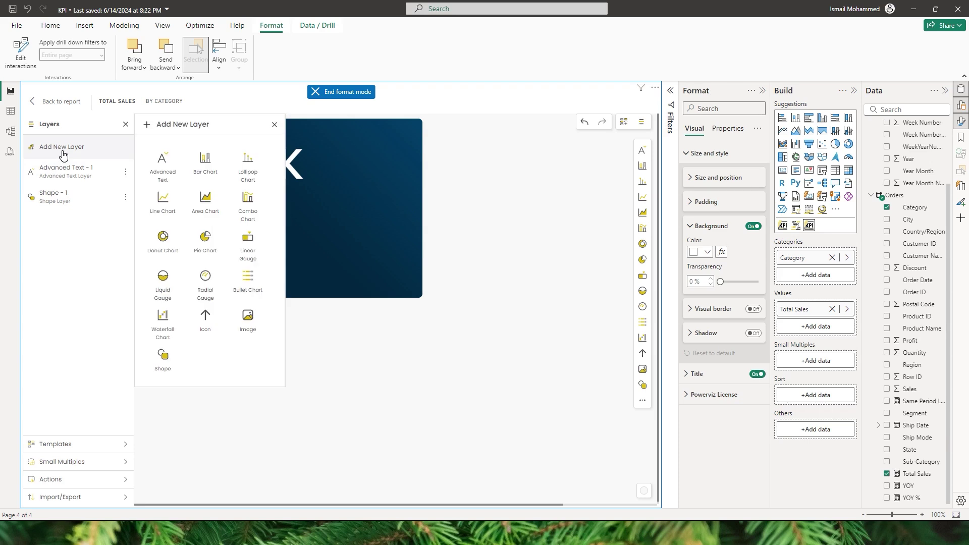
pyautogui.click(248, 321)
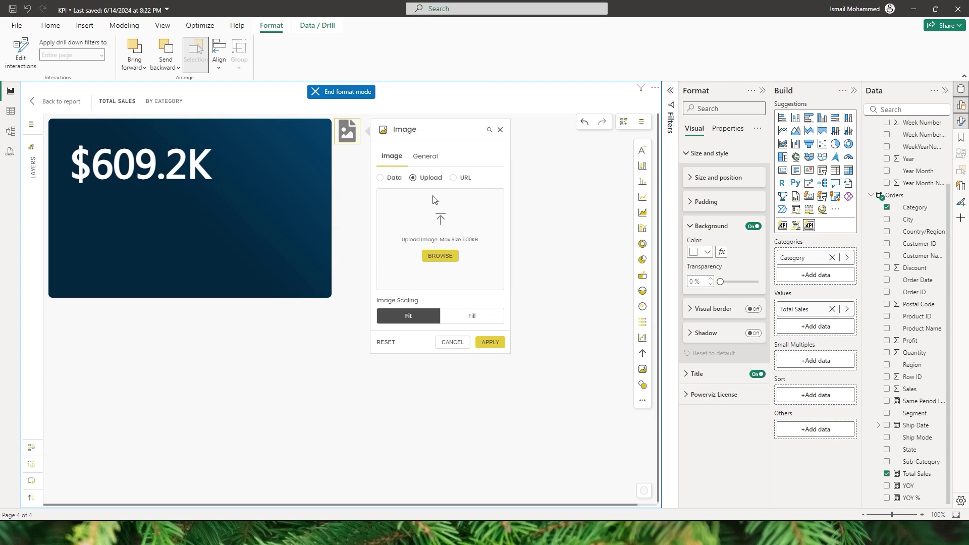
pyautogui.click(438, 255)
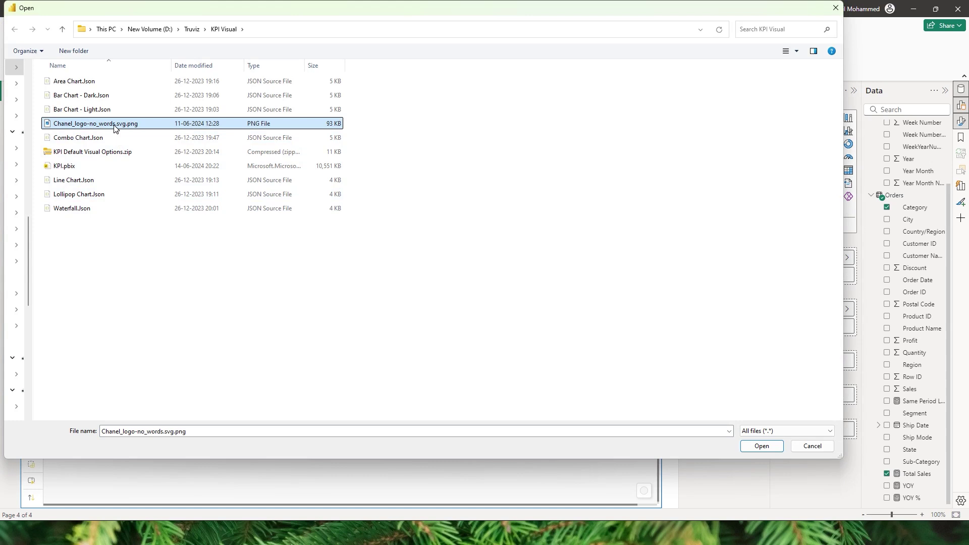
pyautogui.click(115, 129)
pyautogui.click(205, 124)
pyautogui.click(762, 447)
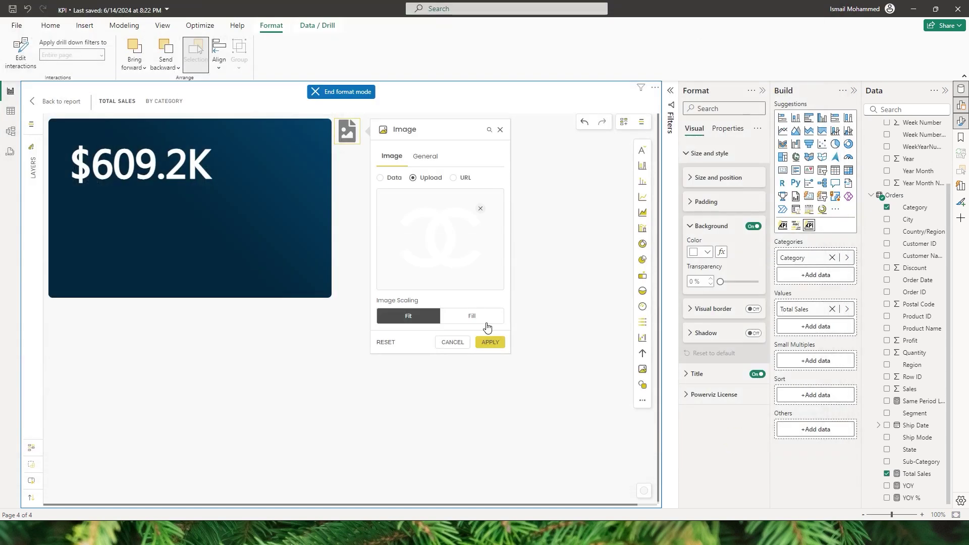
pyautogui.click(491, 342)
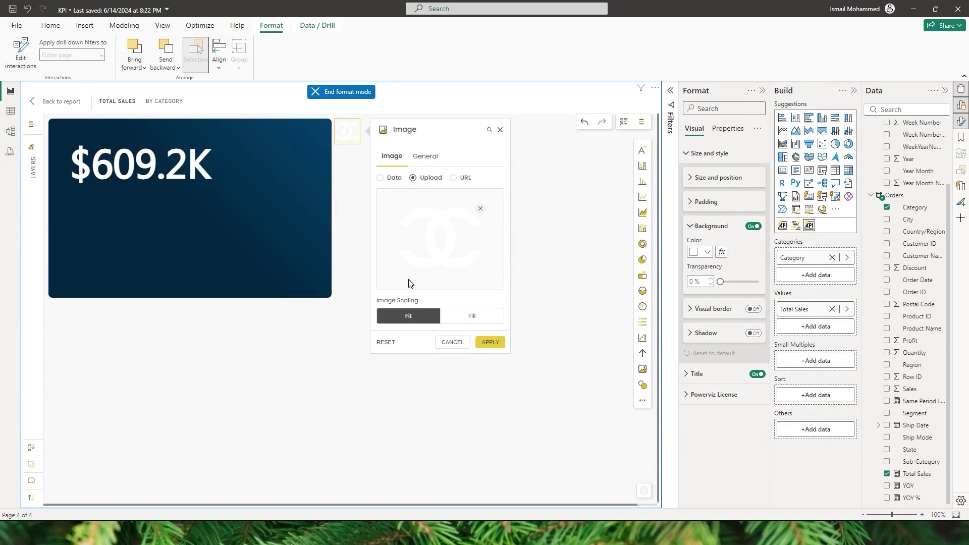
# Close the image settings, then place the logo in the card's upper-right corner and enlarge it slightly
pyautogui.hotkey('ctrl', 'a')
pyautogui.click(452, 341)
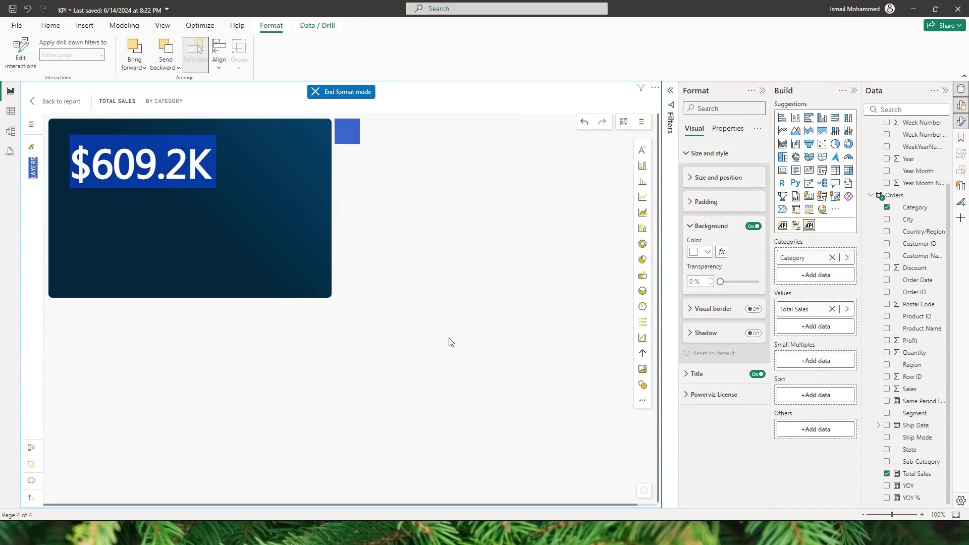
pyautogui.click(359, 143)
pyautogui.moveTo(356, 137); pyautogui.dragTo(313, 150)
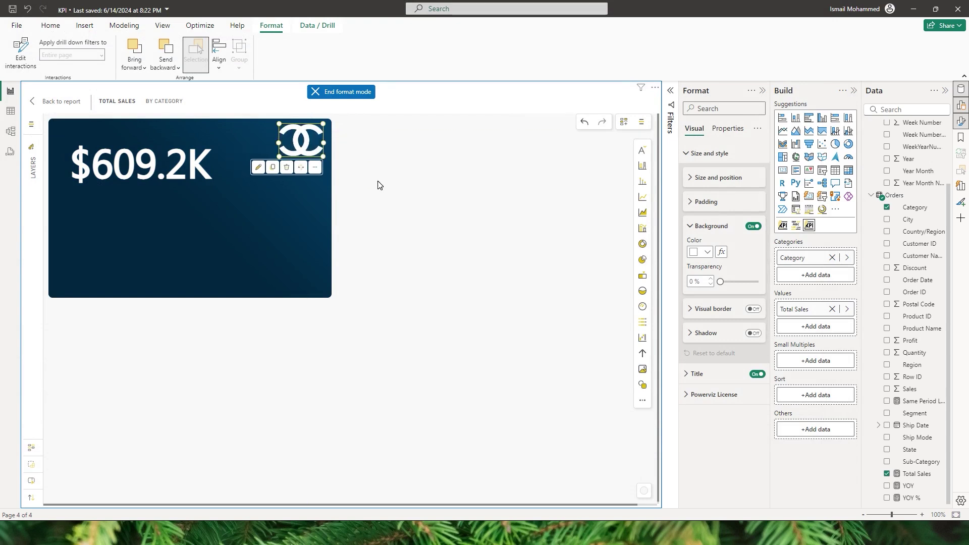
pyautogui.click(207, 230)
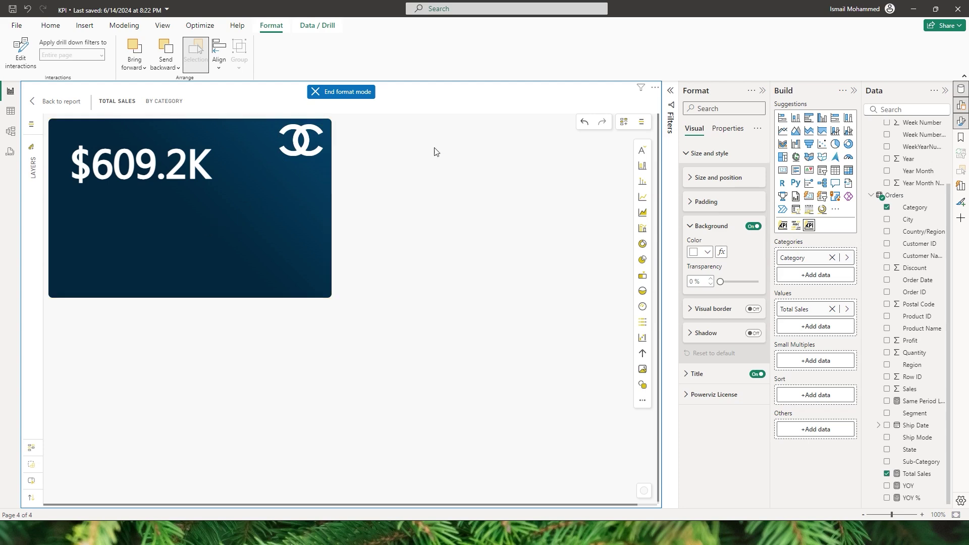
# Add a Line Chart layer with Total Sales as its value and check the available By fields
pyautogui.click(641, 123)
pyautogui.click(85, 151)
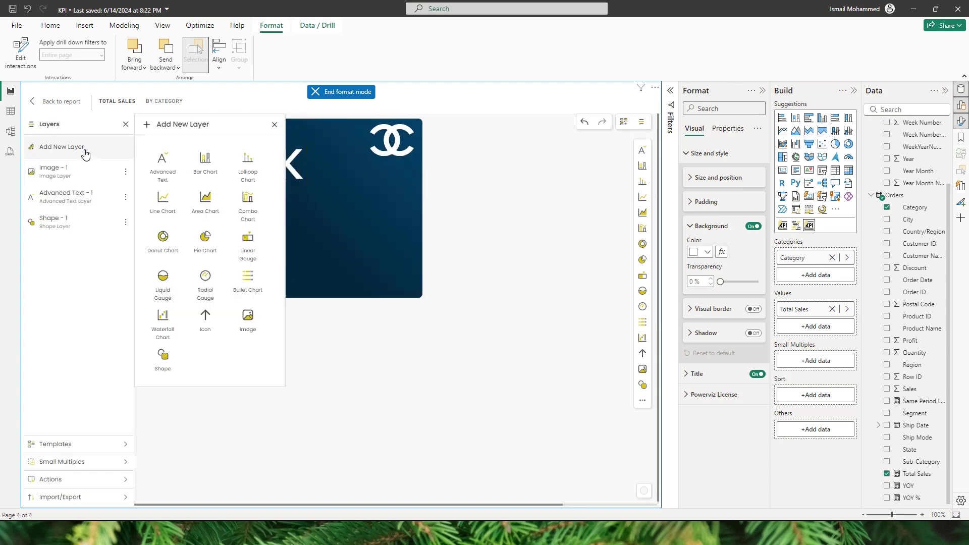
pyautogui.click(171, 211)
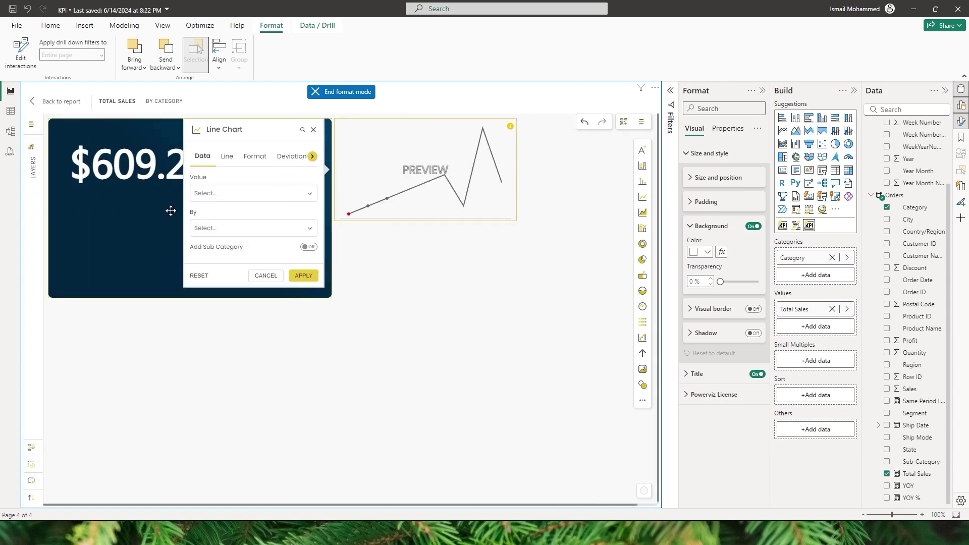
pyautogui.click(229, 194)
pyautogui.click(208, 212)
pyautogui.click(225, 230)
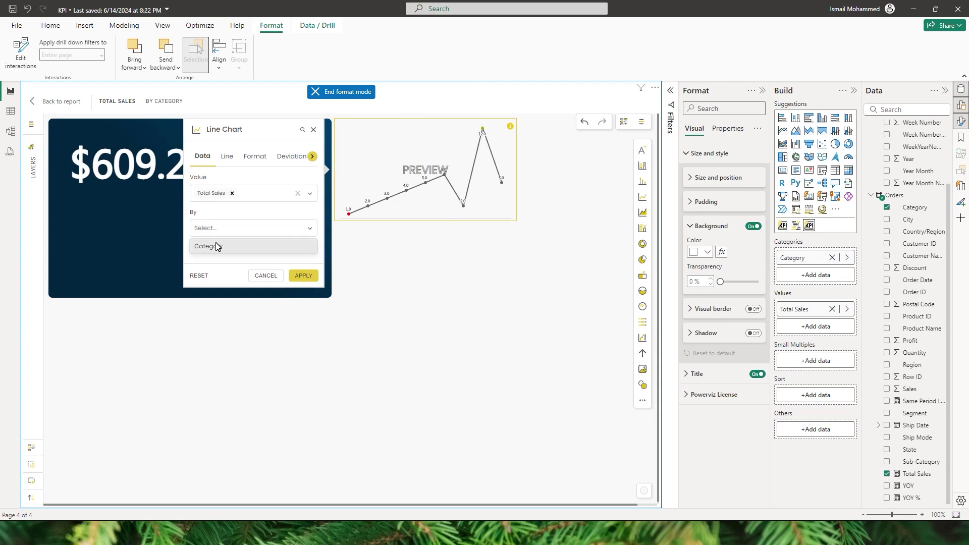
pyautogui.click(217, 246)
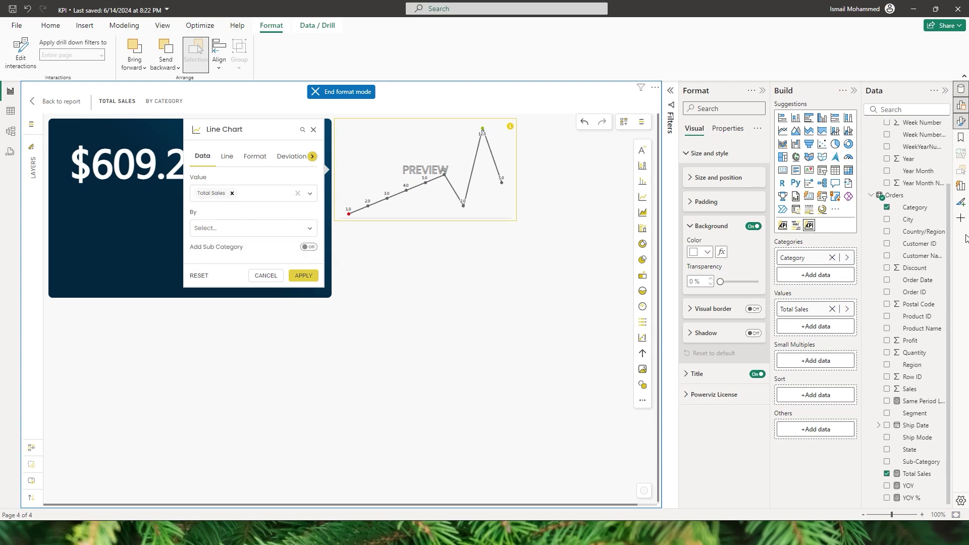
# Add Month from the Calendar date hierarchy to the visual's categories and plot the line chart by Month
pyautogui.scroll(3, 908, 252)
pyautogui.moveTo(934, 191); pyautogui.dragTo(820, 272)
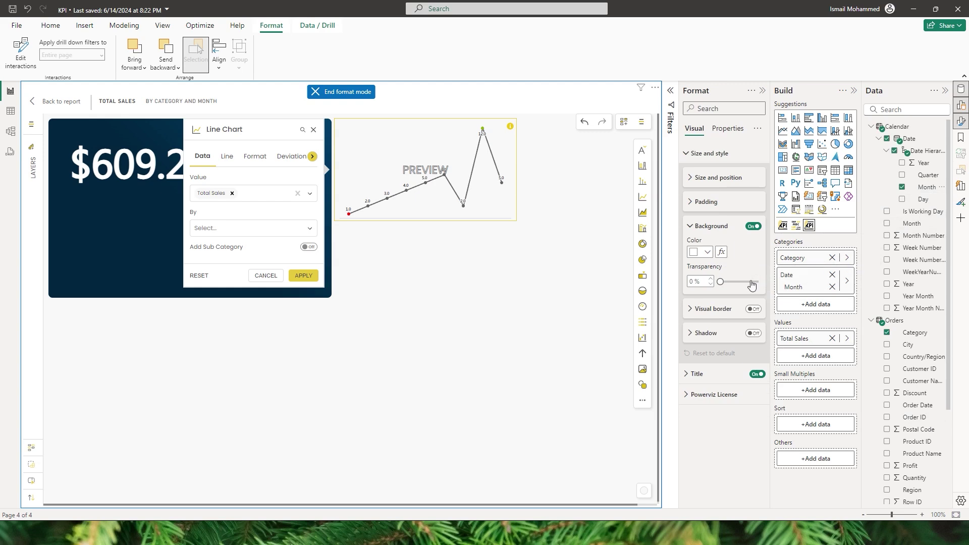
pyautogui.click(237, 229)
pyautogui.click(236, 258)
pyautogui.click(303, 275)
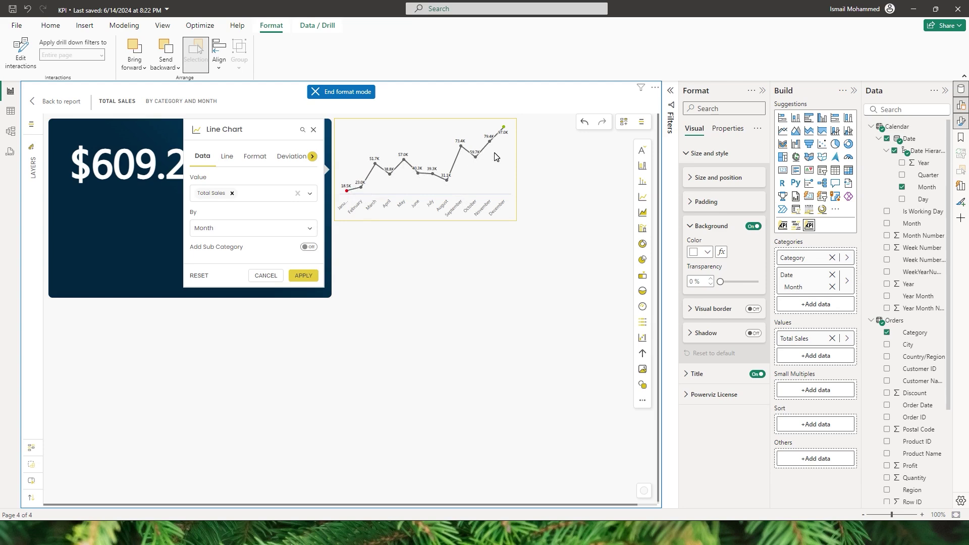
# Set the chart's line type to Spline and its line color to white (FFFFFF), keeping the Single color palette
pyautogui.click(231, 163)
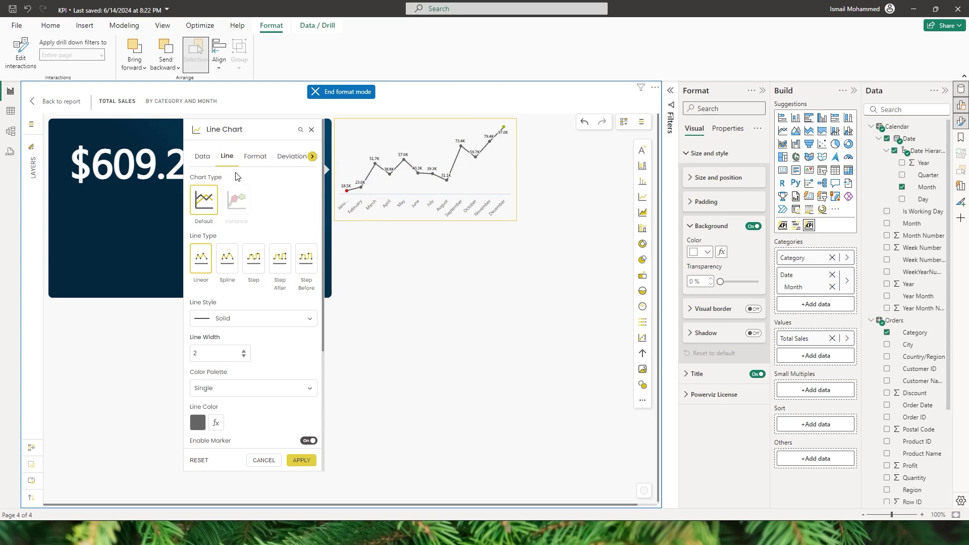
pyautogui.click(228, 259)
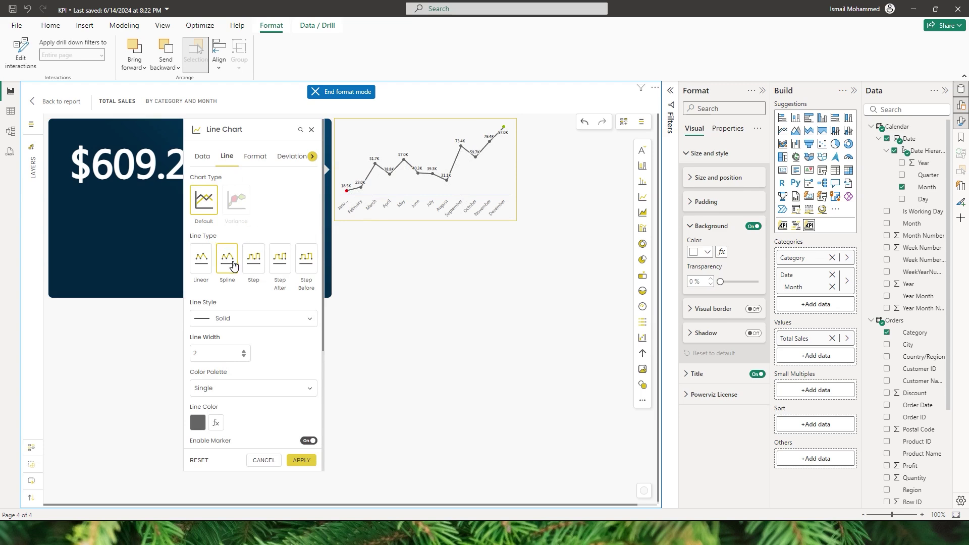
pyautogui.moveTo(323, 253); pyautogui.dragTo(317, 316)
pyautogui.click(233, 292)
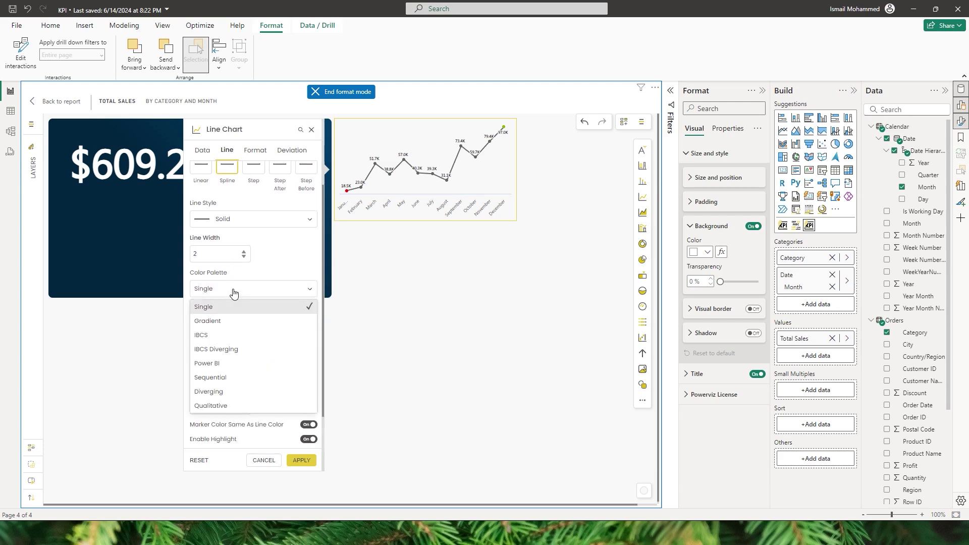
pyautogui.click(233, 292)
pyautogui.click(202, 327)
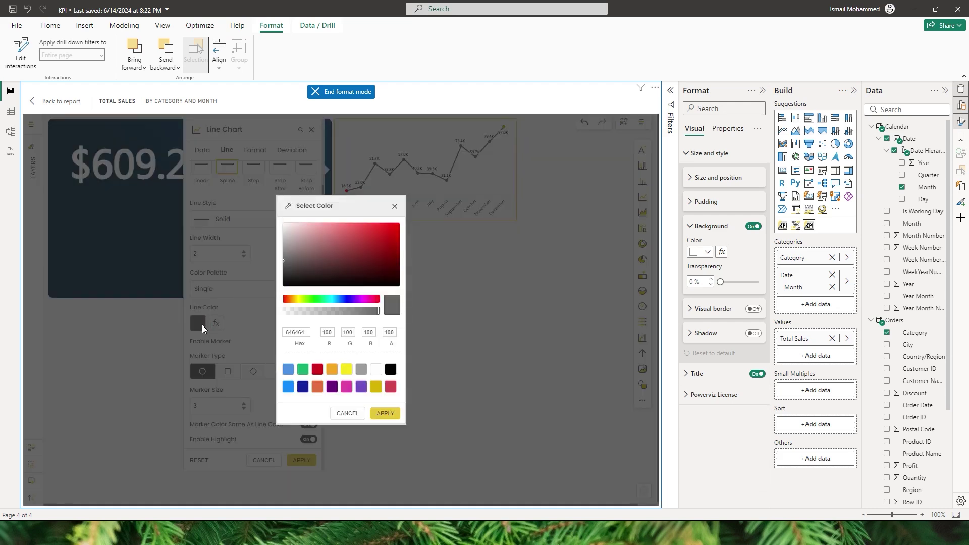
pyautogui.moveTo(295, 263); pyautogui.dragTo(277, 219)
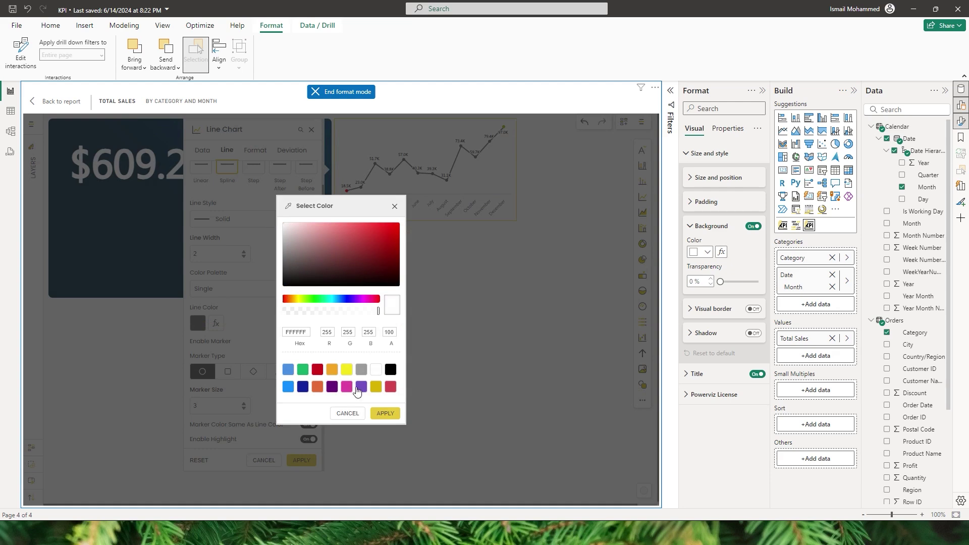
pyautogui.click(385, 413)
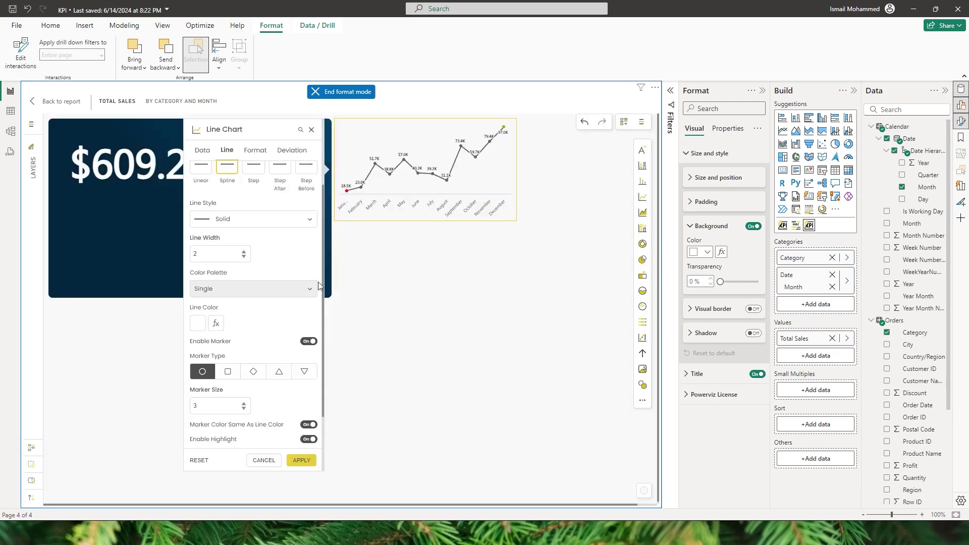
# Turn off value display for the min/max highlights and apply the line settings to the chart
pyautogui.scroll(-2, 323, 283)
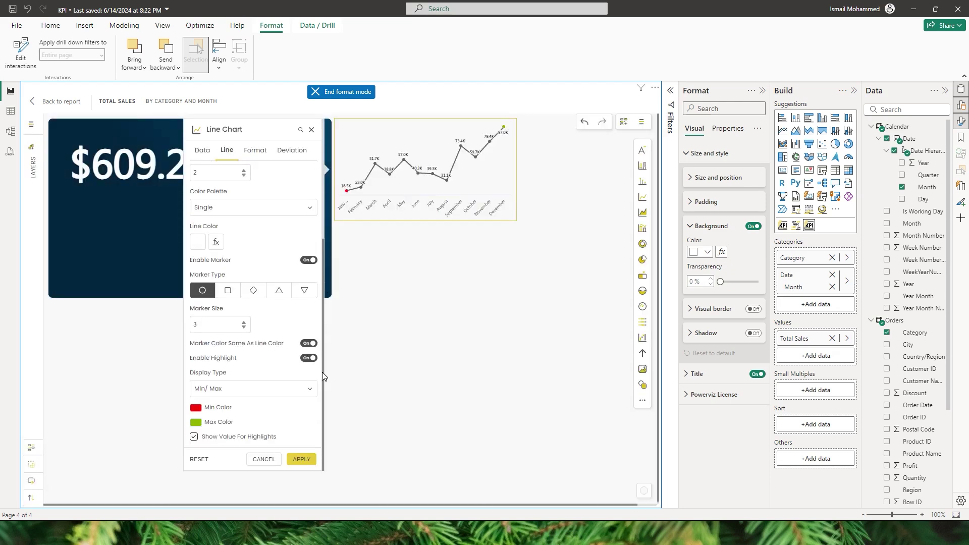
pyautogui.click(193, 436)
pyautogui.click(303, 458)
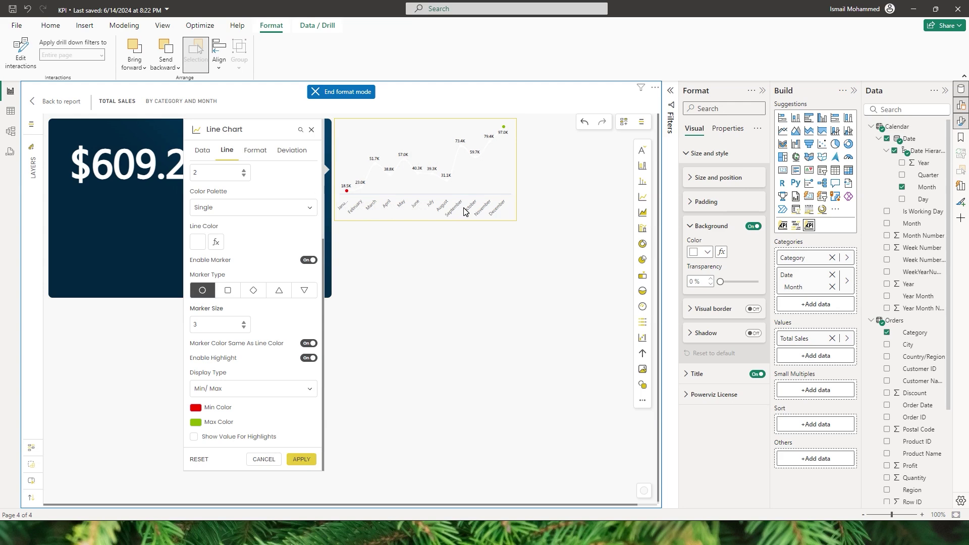
# Turn off the line chart's X-axis and data labels and apply the formatting
pyautogui.click(255, 149)
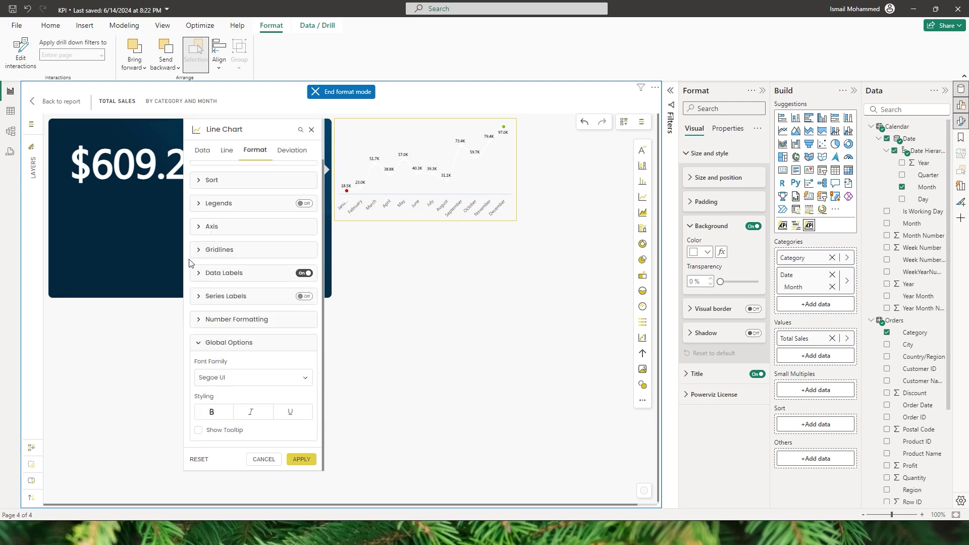
pyautogui.scroll(1, 202, 231)
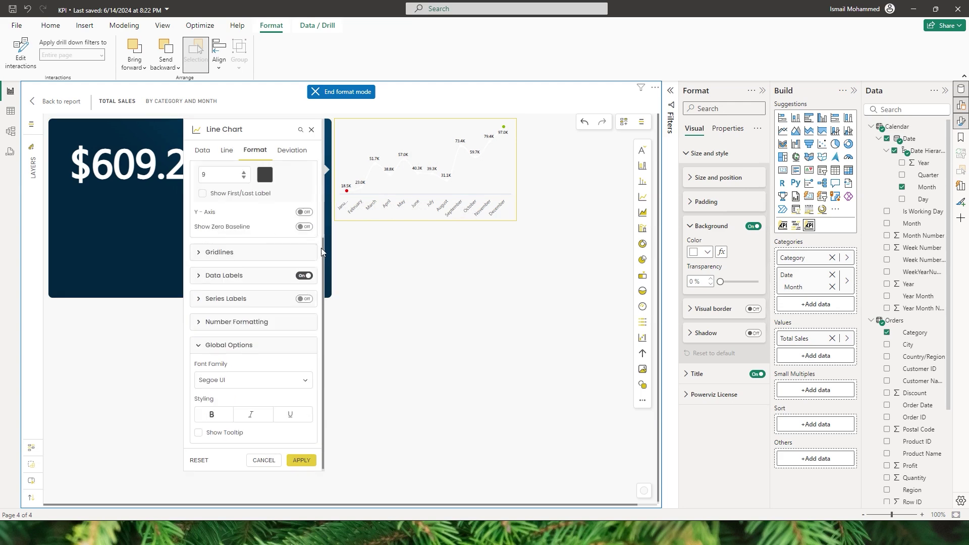
pyautogui.scroll(2, 311, 226)
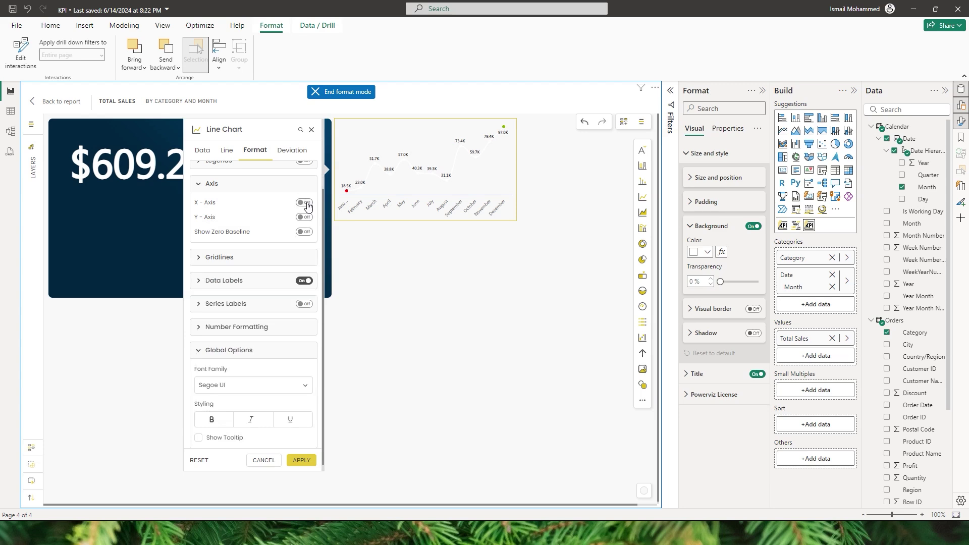
pyautogui.click(305, 281)
pyautogui.click(307, 460)
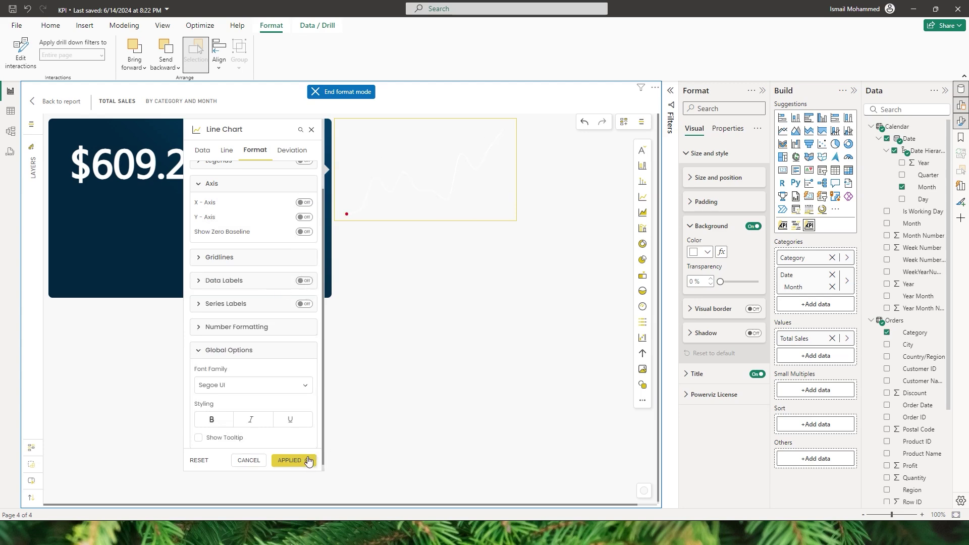
# Shrink the line chart and place it in the lower-right corner of the gradient card
pyautogui.click(347, 262)
pyautogui.moveTo(338, 123); pyautogui.dragTo(411, 174)
pyautogui.moveTo(516, 223)
pyautogui.mouseDown()
pyautogui.moveTo(232, 255)
pyautogui.moveTo(310, 280)
pyautogui.mouseUp()
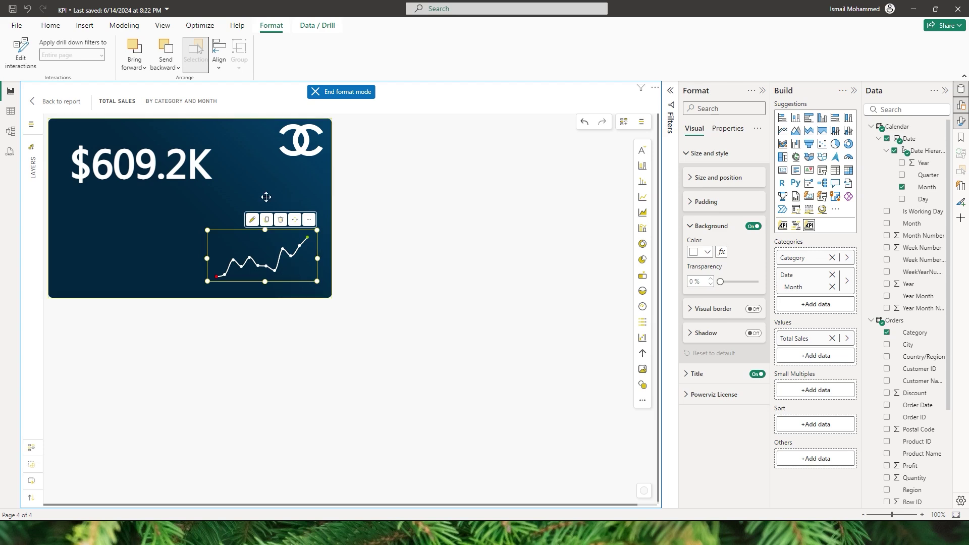
# Move the sales value slightly lower on the card to leave room above it
pyautogui.click(164, 179)
pyautogui.moveTo(164, 178); pyautogui.dragTo(148, 193)
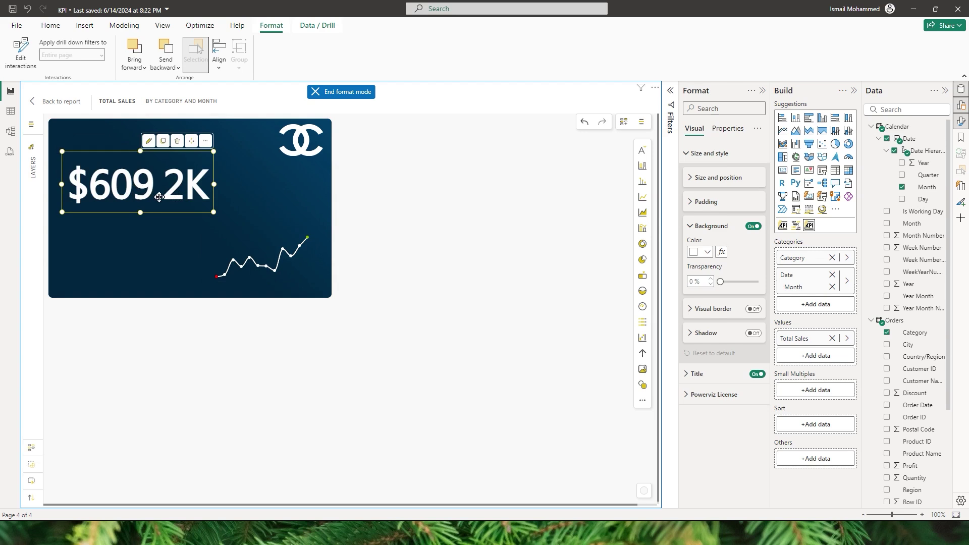
pyautogui.click(383, 177)
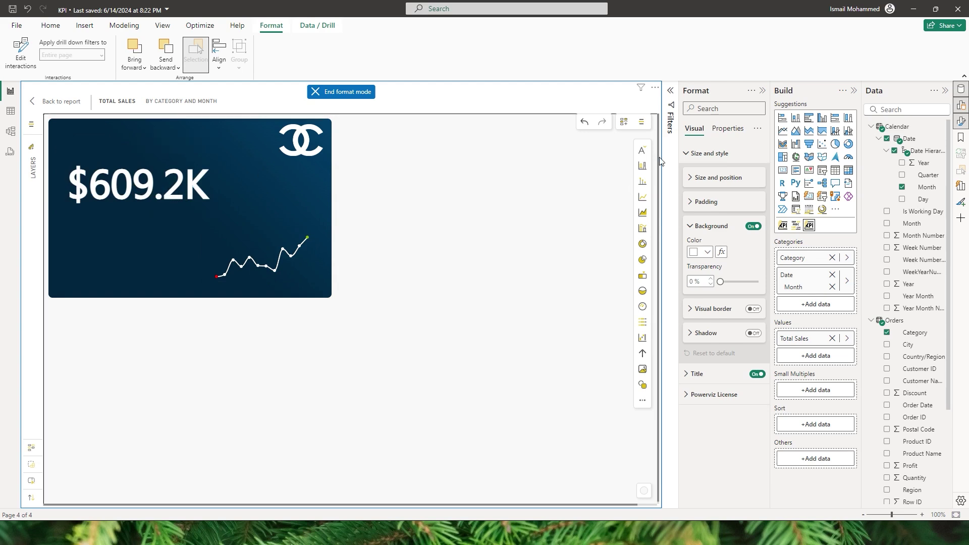
# Add an advanced text element reading "Total Sales", make it bold and apply it
pyautogui.click(643, 151)
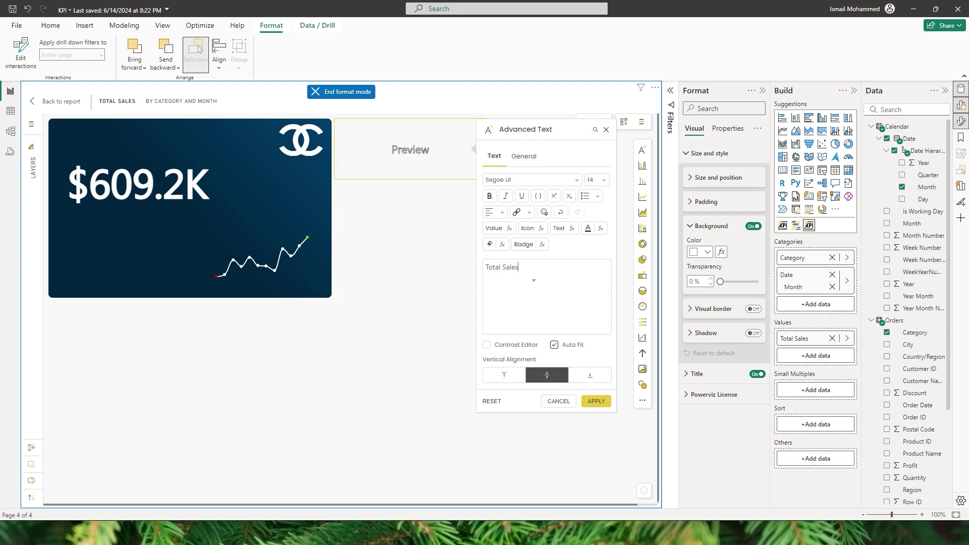
pyautogui.click(489, 196)
pyautogui.hotkey('ctrl', 'a')
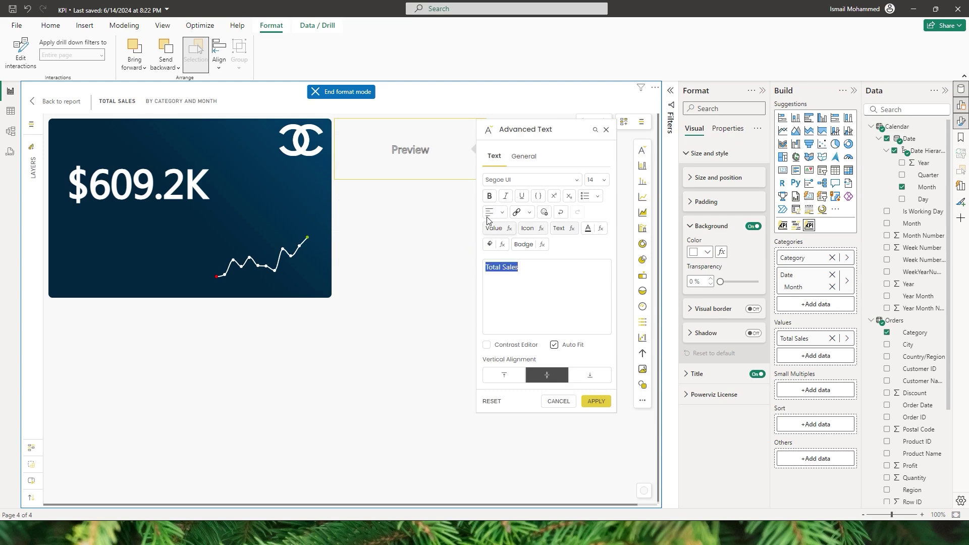
pyautogui.click(489, 197)
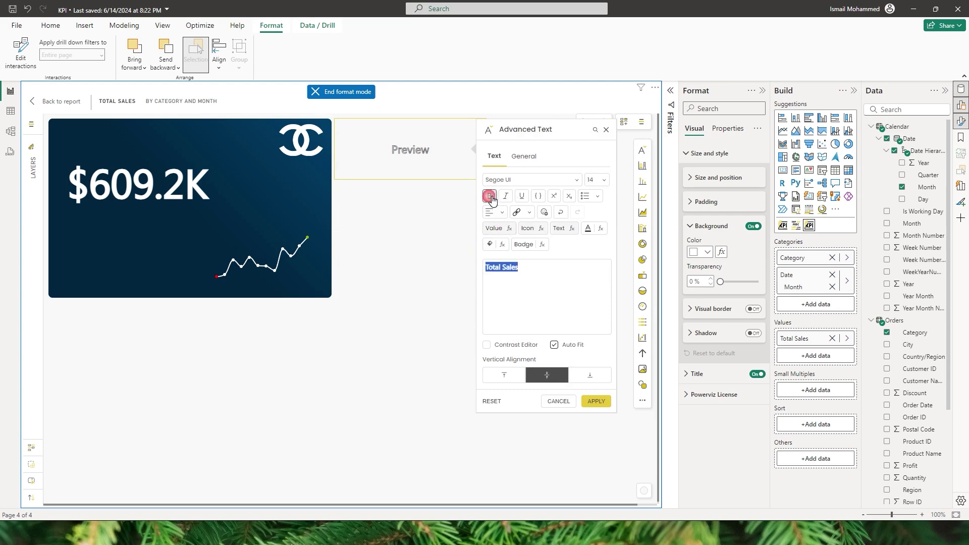
pyautogui.click(596, 402)
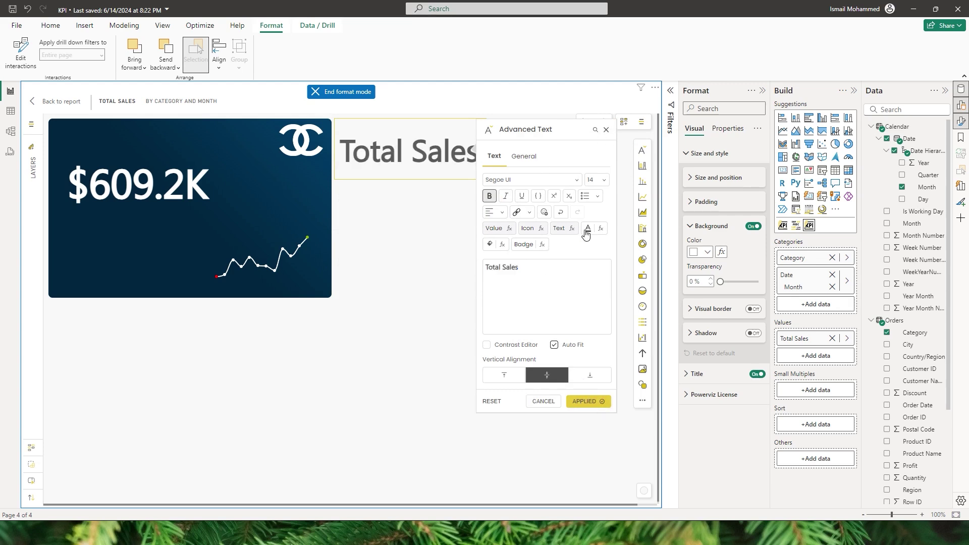
# Color the "Total Sales" text white (FFFFFF) and apply the change
pyautogui.moveTo(518, 268); pyautogui.dragTo(485, 268)
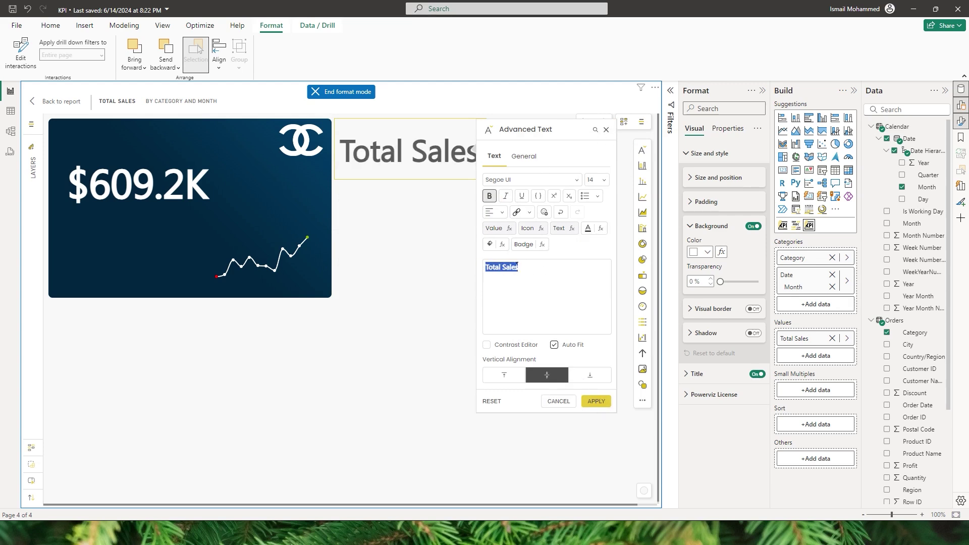
pyautogui.click(588, 228)
pyautogui.moveTo(289, 226); pyautogui.dragTo(271, 211)
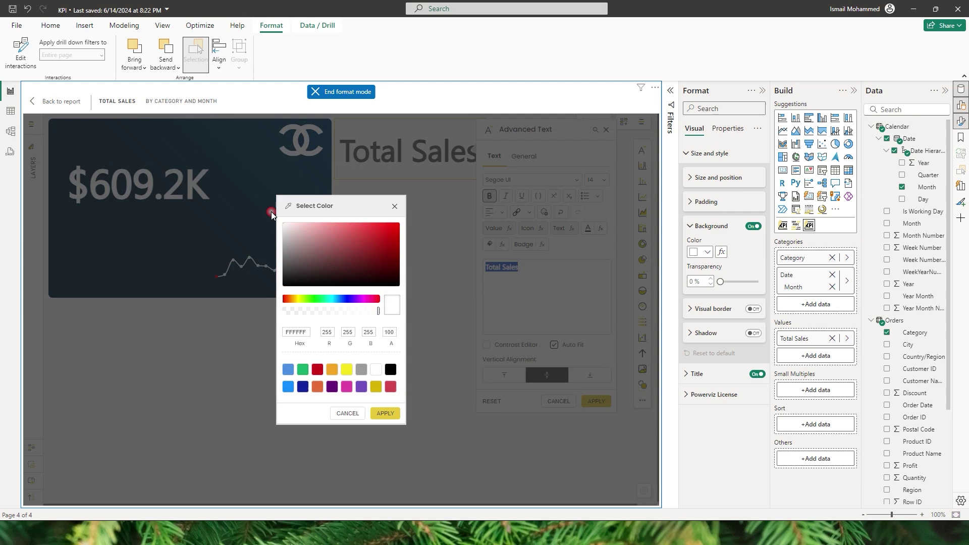
pyautogui.click(387, 414)
pyautogui.click(596, 401)
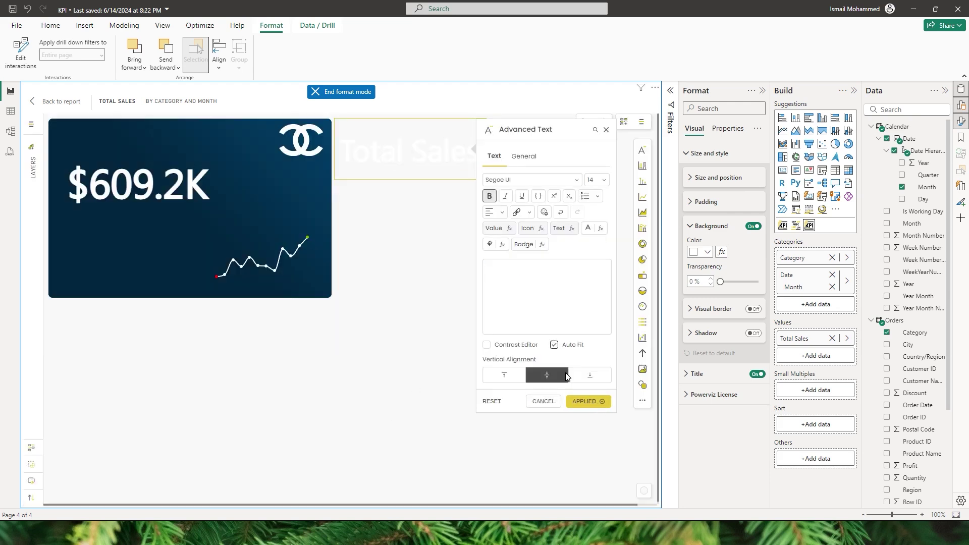
# Close the text editor and place the "Total Sales" title on the card above the sales value
pyautogui.click(606, 129)
pyautogui.click(450, 150)
pyautogui.moveTo(450, 149); pyautogui.dragTo(150, 154)
pyautogui.click(249, 205)
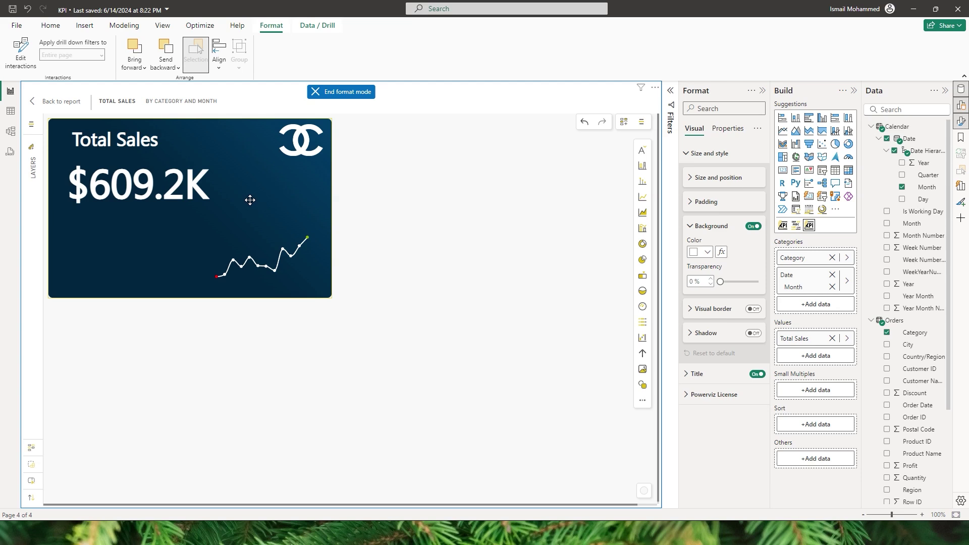
# Add the YOY % measure to the visual's values and insert it in a new advanced text element, displayed as a percentage
pyautogui.scroll(-5, 917, 501)
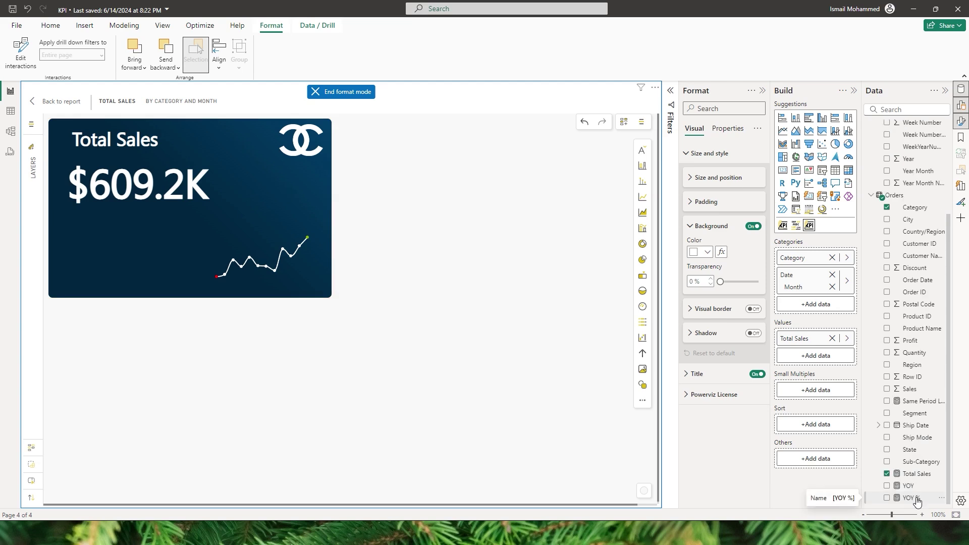
pyautogui.moveTo(917, 501); pyautogui.dragTo(808, 353)
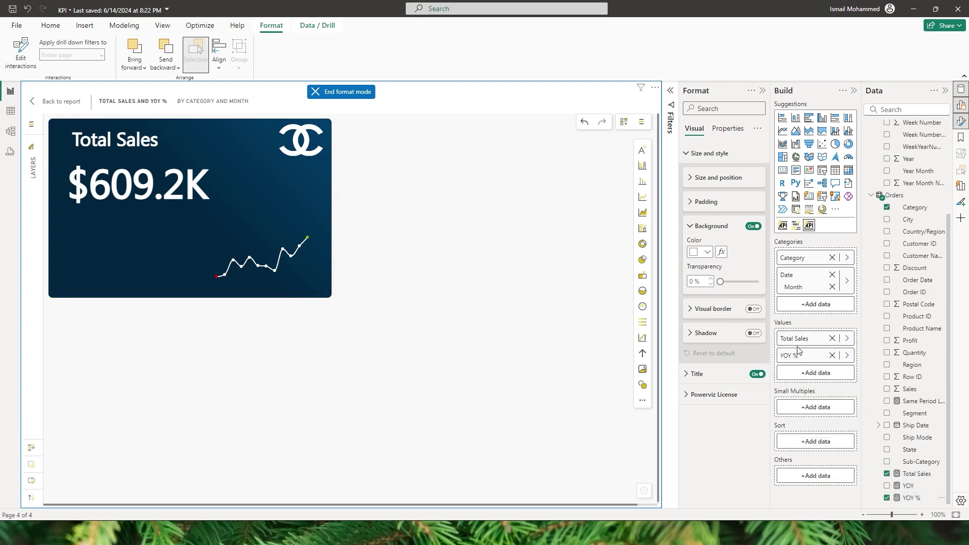
pyautogui.click(644, 156)
pyautogui.click(498, 235)
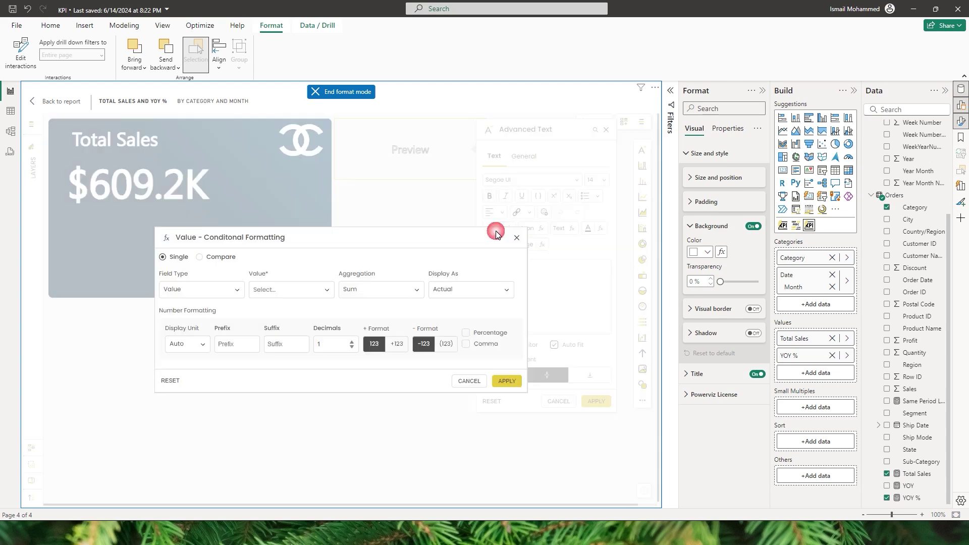
pyautogui.click(282, 289)
pyautogui.click(270, 323)
pyautogui.click(462, 290)
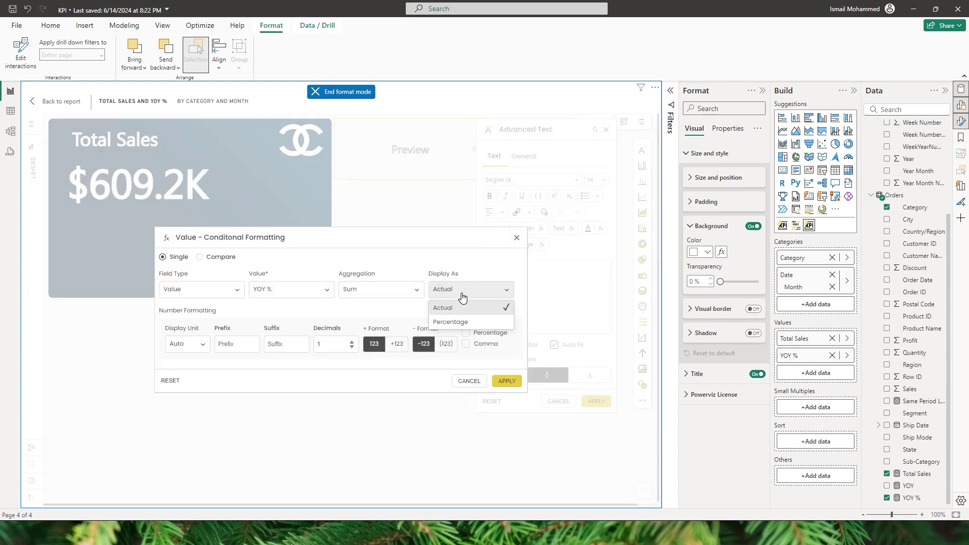
pyautogui.click(459, 323)
pyautogui.click(507, 382)
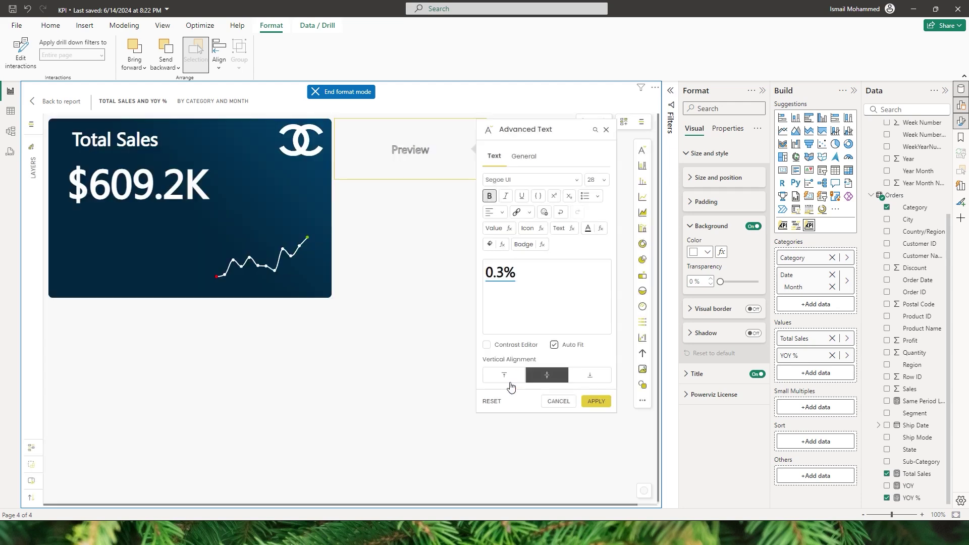
# Format the YOY % value with 2 decimals and apply the text element
pyautogui.click(502, 274)
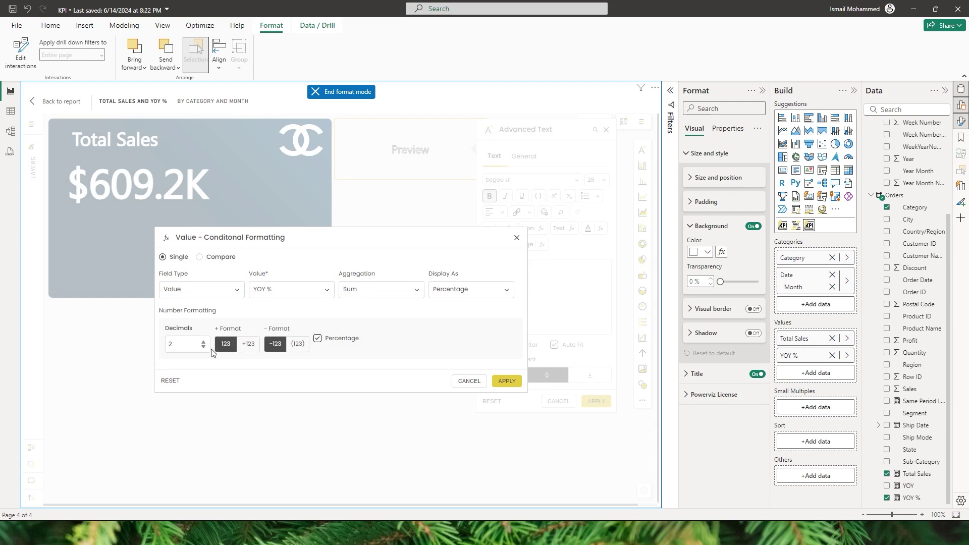
pyautogui.click(506, 381)
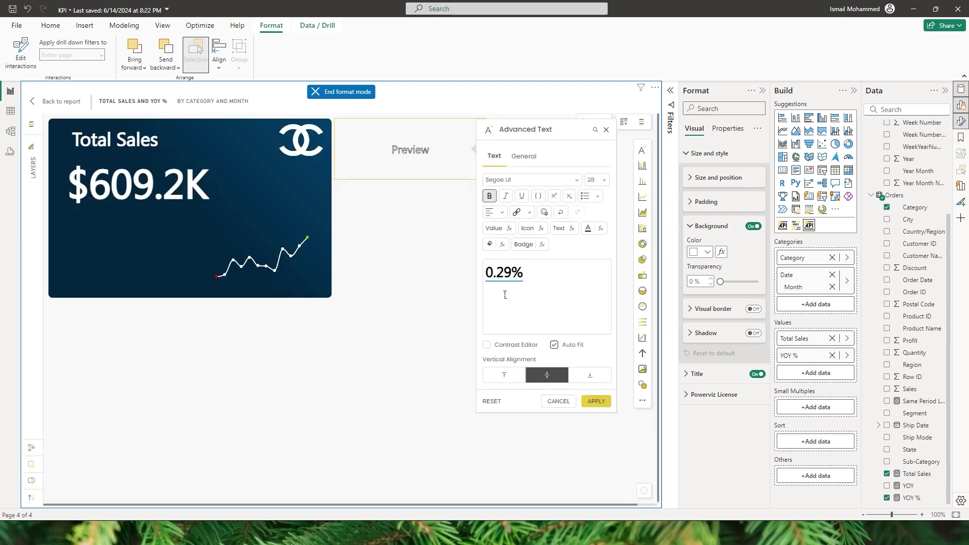
pyautogui.click(517, 279)
pyautogui.click(596, 402)
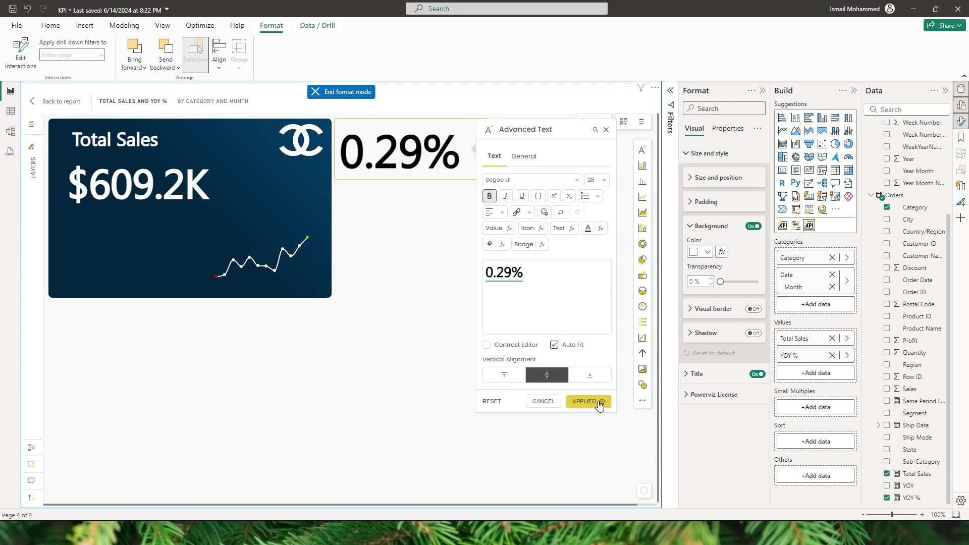
# Create a conditional icon rule for when the sum of YOY % is greater than the fixed value 0
pyautogui.click(565, 280)
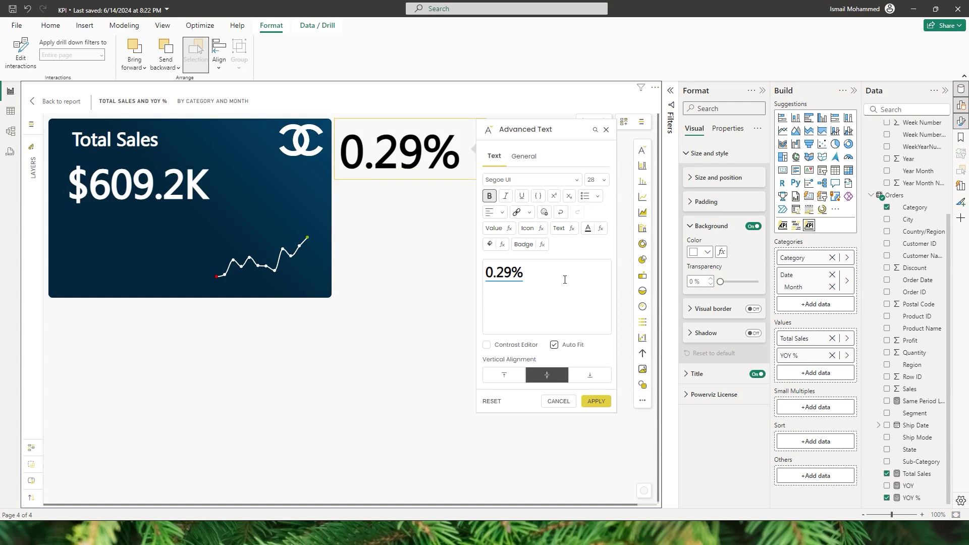
pyautogui.click(543, 230)
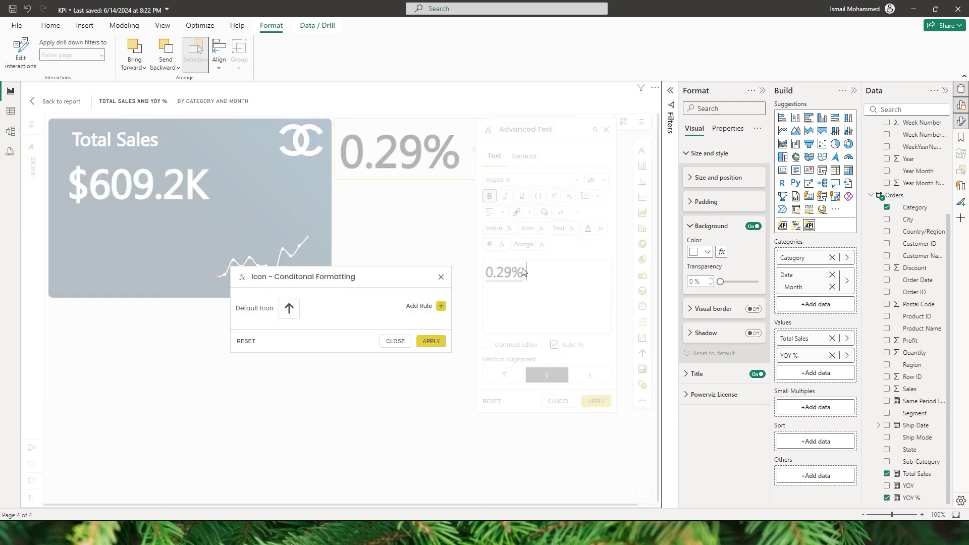
pyautogui.click(422, 307)
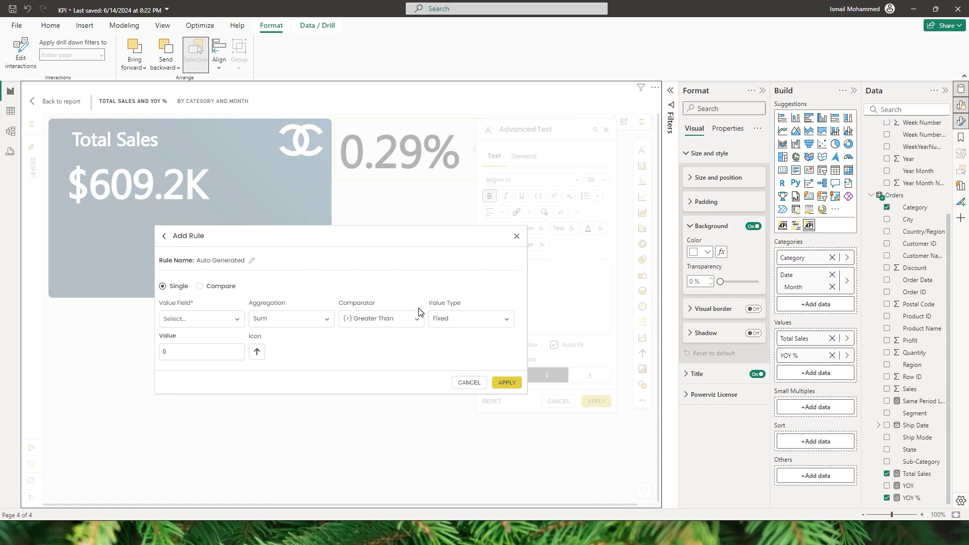
pyautogui.click(229, 319)
pyautogui.click(184, 350)
pyautogui.click(378, 318)
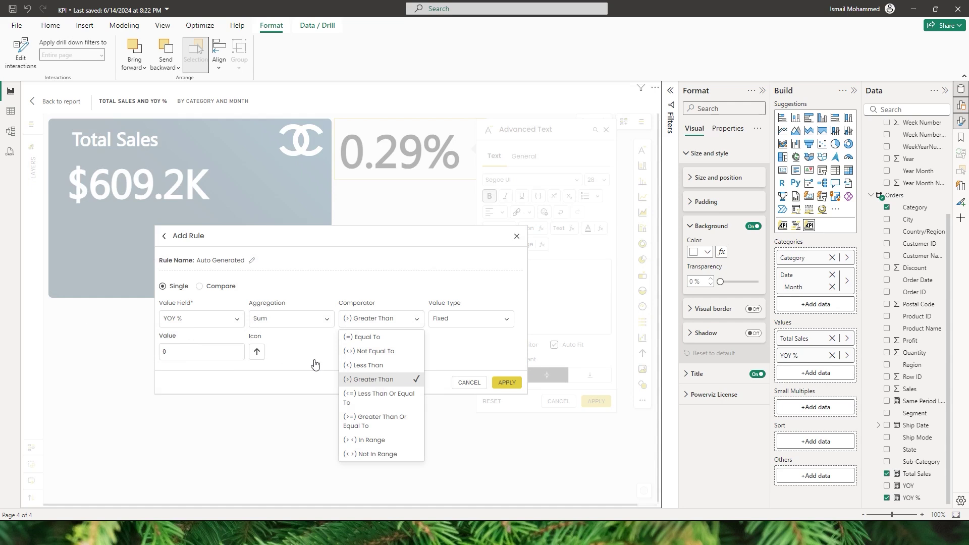
pyautogui.click(379, 376)
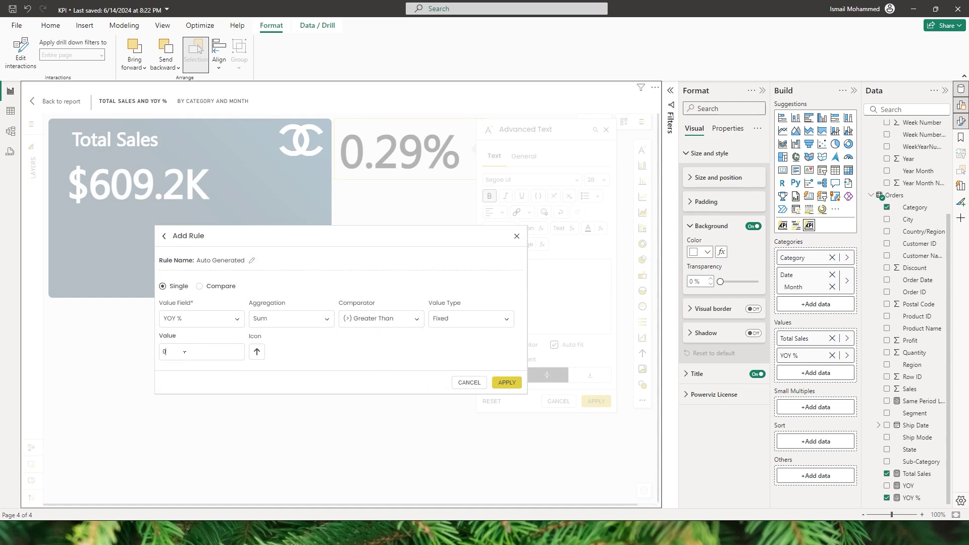
# Assign the upward zigzag trend arrow to the greater-than rule and save the rule
pyautogui.click(257, 353)
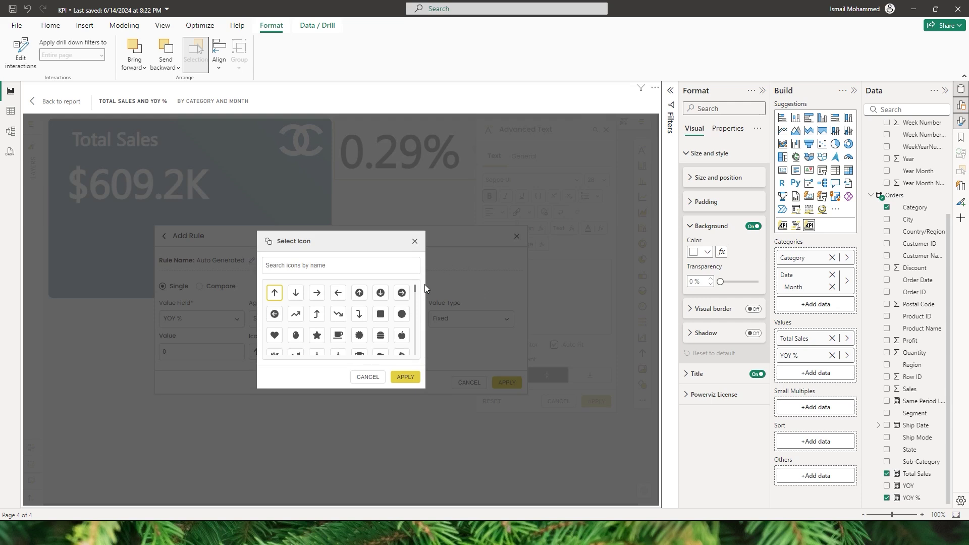
pyautogui.moveTo(416, 286)
pyautogui.mouseDown()
pyautogui.moveTo(416, 354)
pyautogui.moveTo(417, 278)
pyautogui.mouseUp()
pyautogui.click(295, 315)
pyautogui.click(301, 320)
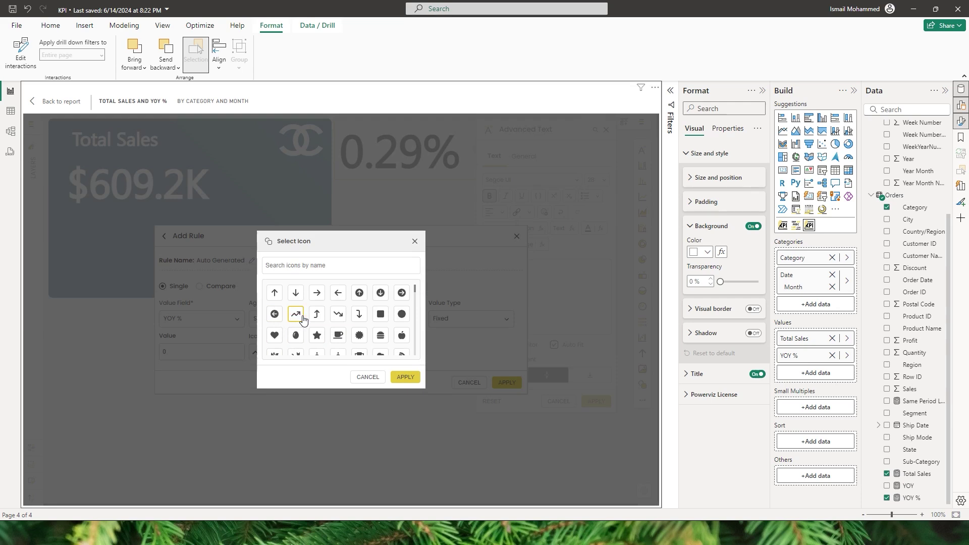
pyautogui.click(404, 378)
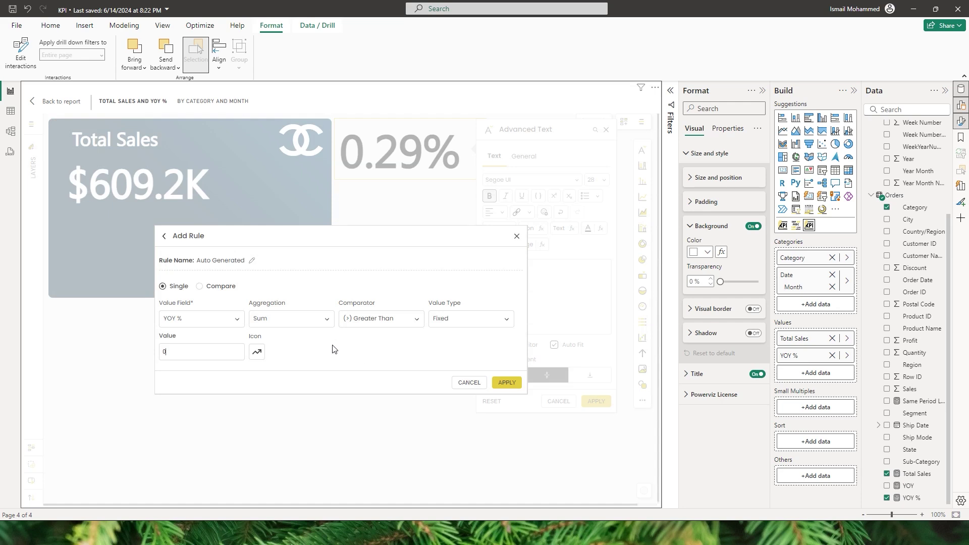
pyautogui.click(506, 382)
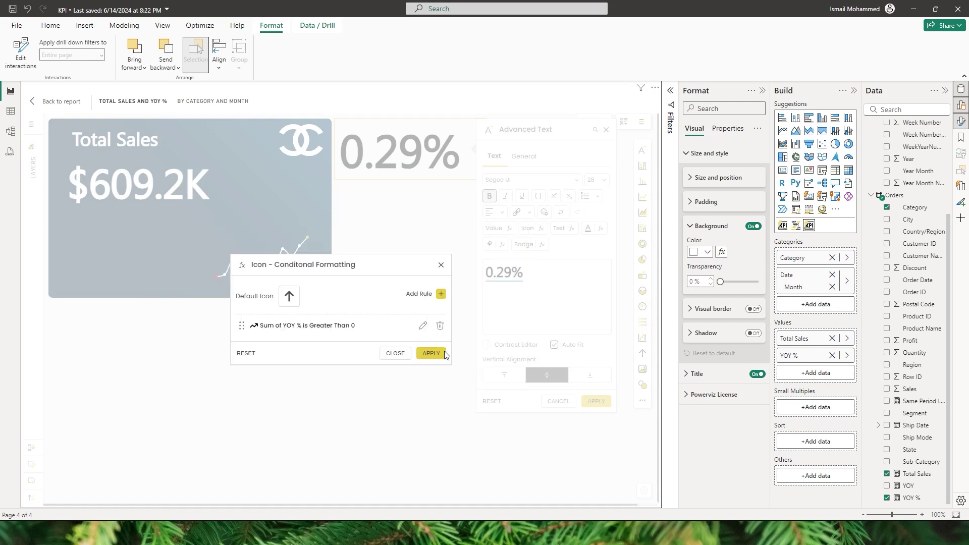
# Add a second icon rule showing the downward zigzag arrow when YOY % is less than 0, and insert the conditional icon
pyautogui.click(423, 295)
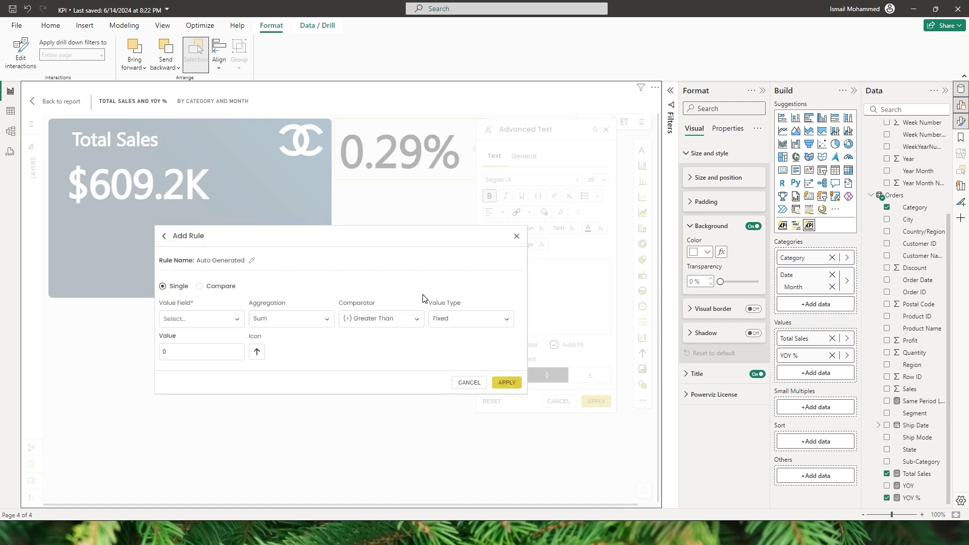
pyautogui.click(212, 329)
pyautogui.click(195, 352)
pyautogui.click(359, 325)
pyautogui.click(385, 371)
pyautogui.click(256, 353)
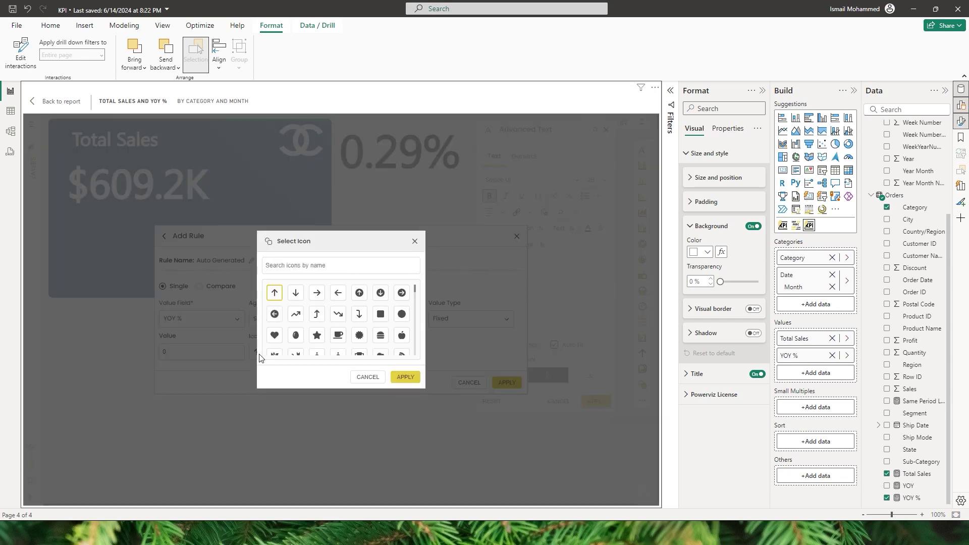
pyautogui.click(338, 315)
pyautogui.click(405, 378)
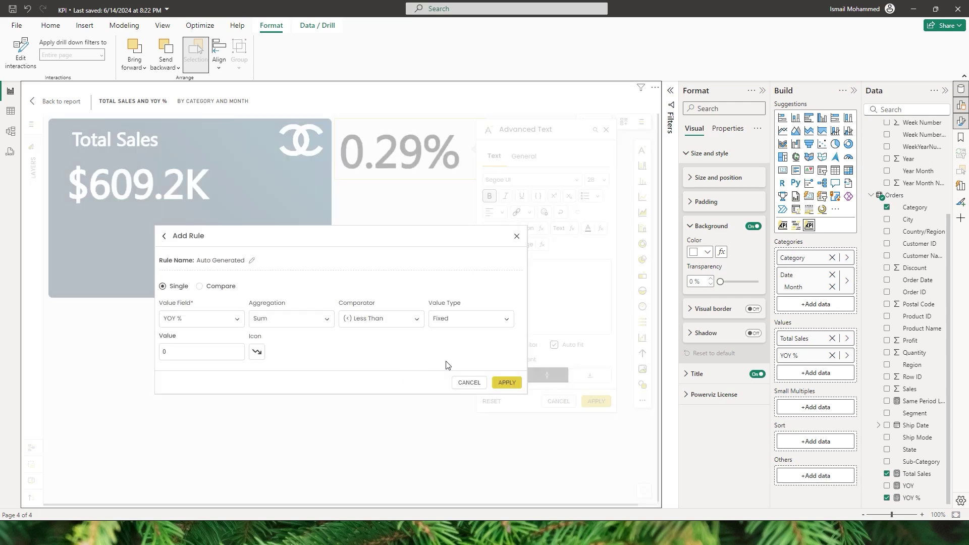
pyautogui.click(507, 383)
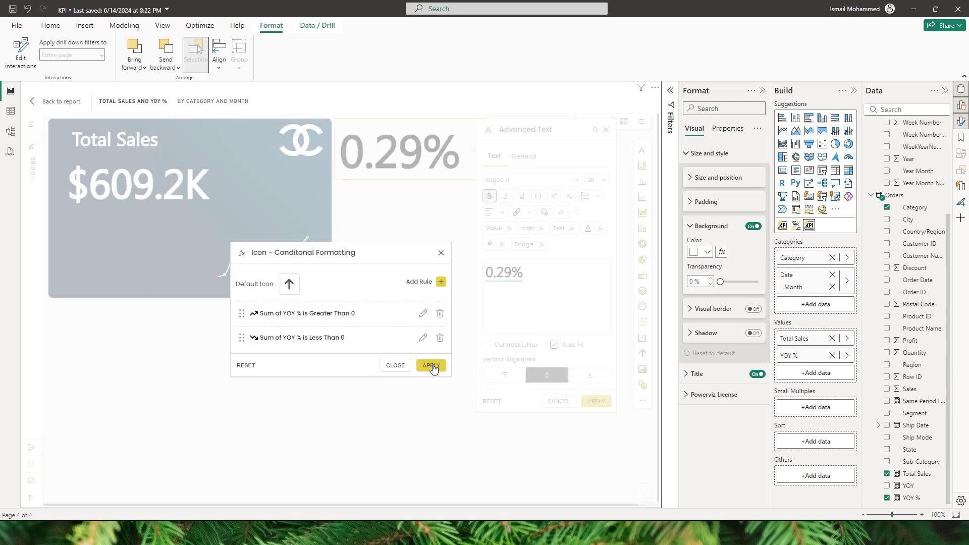
pyautogui.click(431, 365)
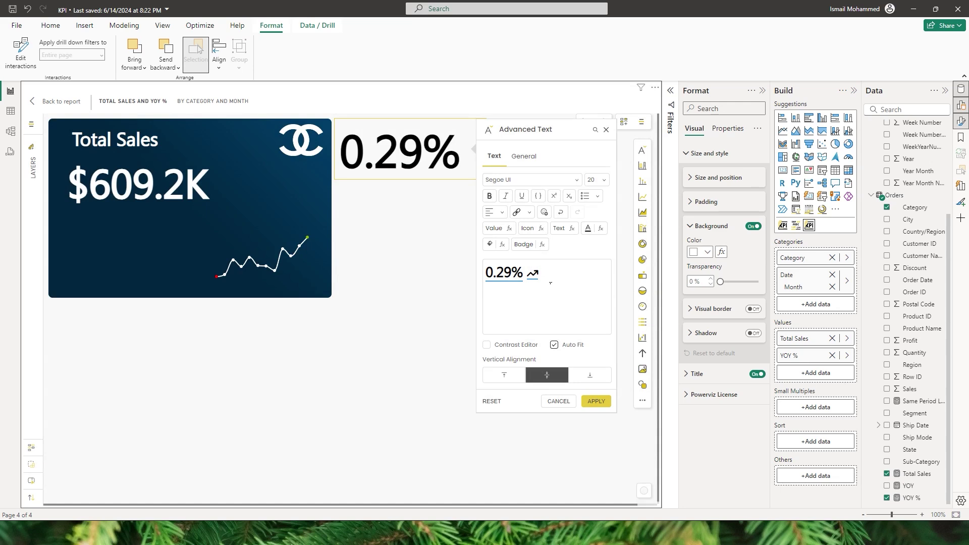
# Set the trend icon's size to 28 in the YOY % text
pyautogui.click(580, 279)
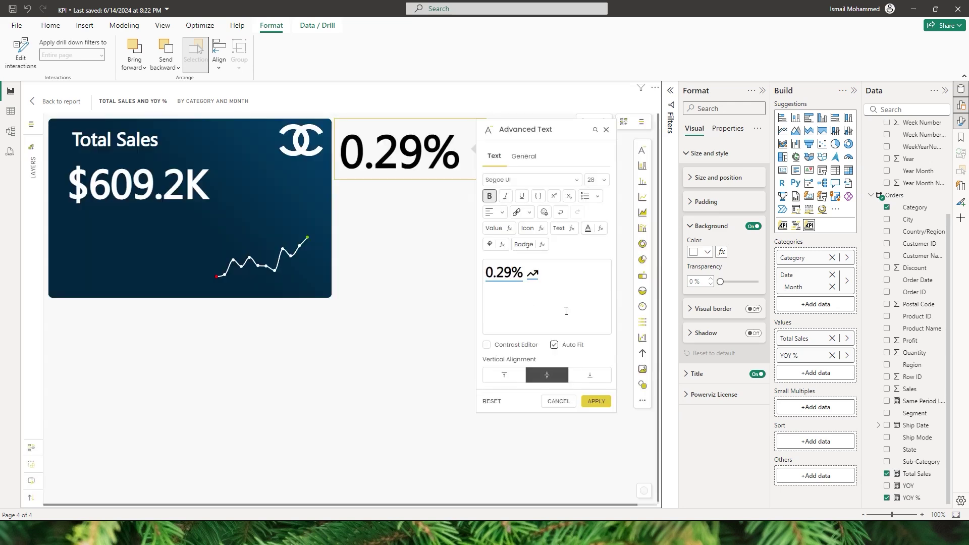
pyautogui.moveTo(555, 277); pyautogui.dragTo(531, 275)
pyautogui.click(606, 182)
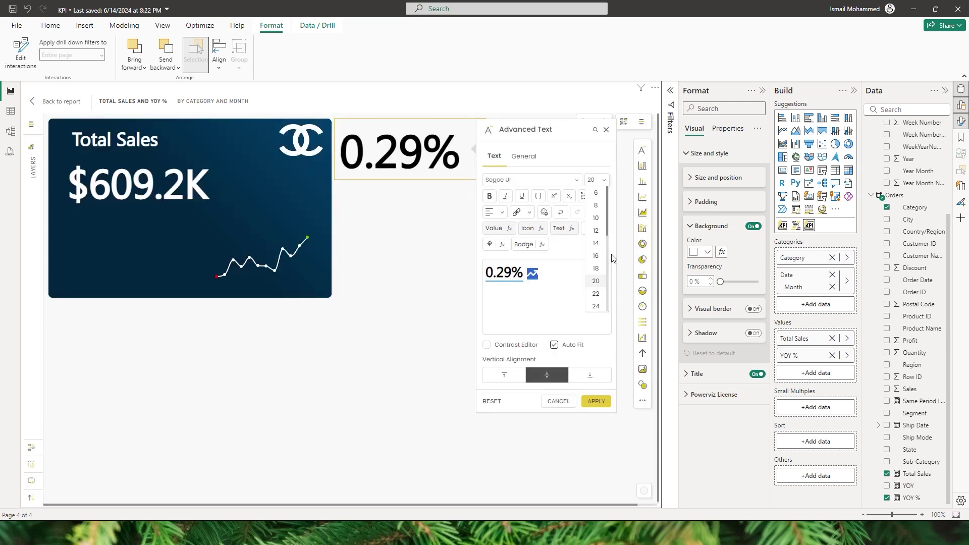
pyautogui.scroll(-1, 611, 247)
pyautogui.click(597, 273)
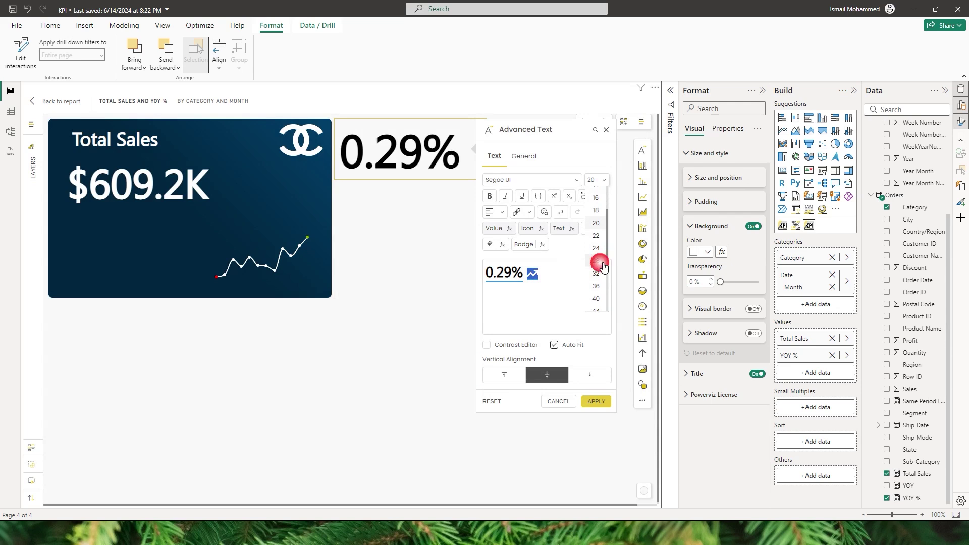
# Move the trend icon in front of the YOY % value, apply the text and close the editor
pyautogui.press('BackSpace')
pyautogui.hotkey('ctrl', 'z')
pyautogui.click(600, 402)
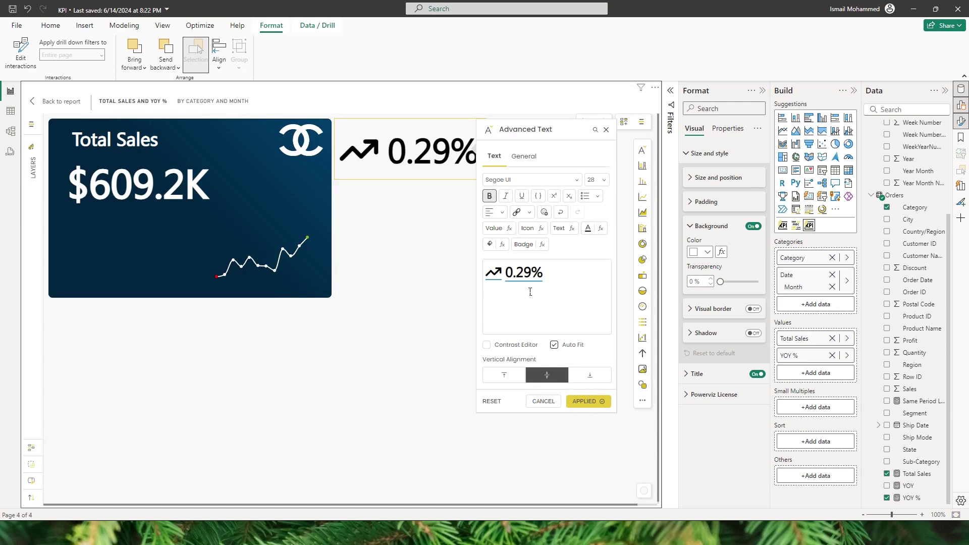
pyautogui.click(607, 130)
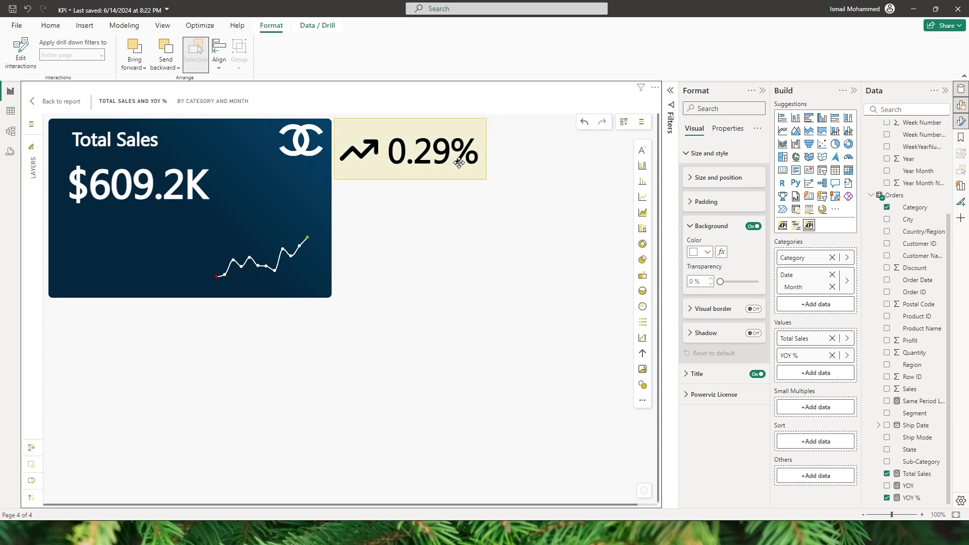
# Move the YOY % text onto the card and set its trend icon and value color to white (FFFFFF)
pyautogui.moveTo(460, 172); pyautogui.dragTo(264, 239)
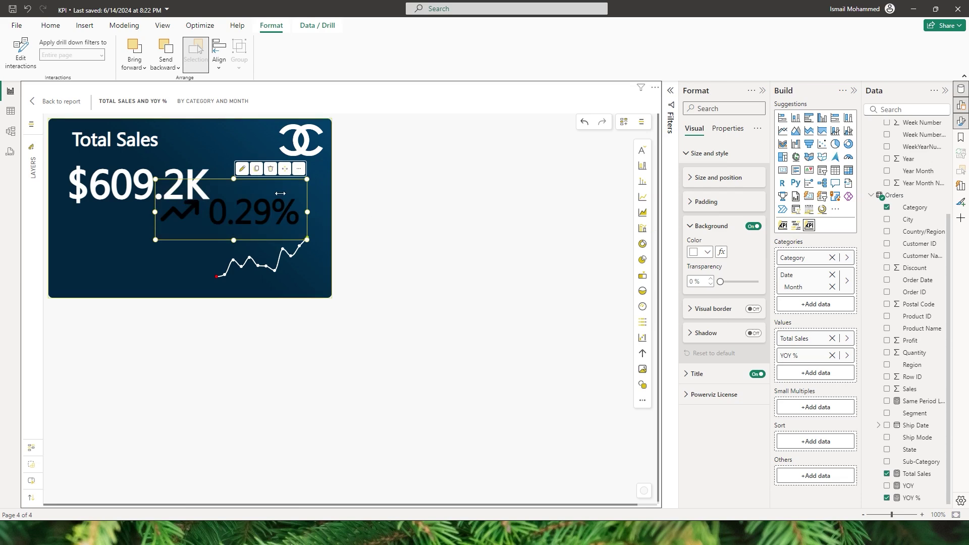
pyautogui.click(245, 172)
pyautogui.moveTo(385, 272); pyautogui.dragTo(326, 273)
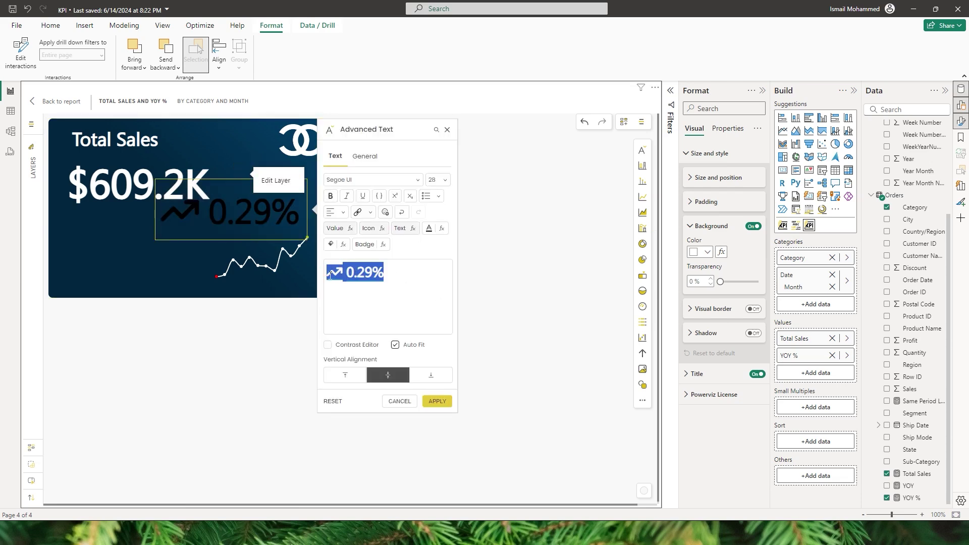
pyautogui.click(429, 228)
pyautogui.moveTo(287, 246); pyautogui.dragTo(276, 222)
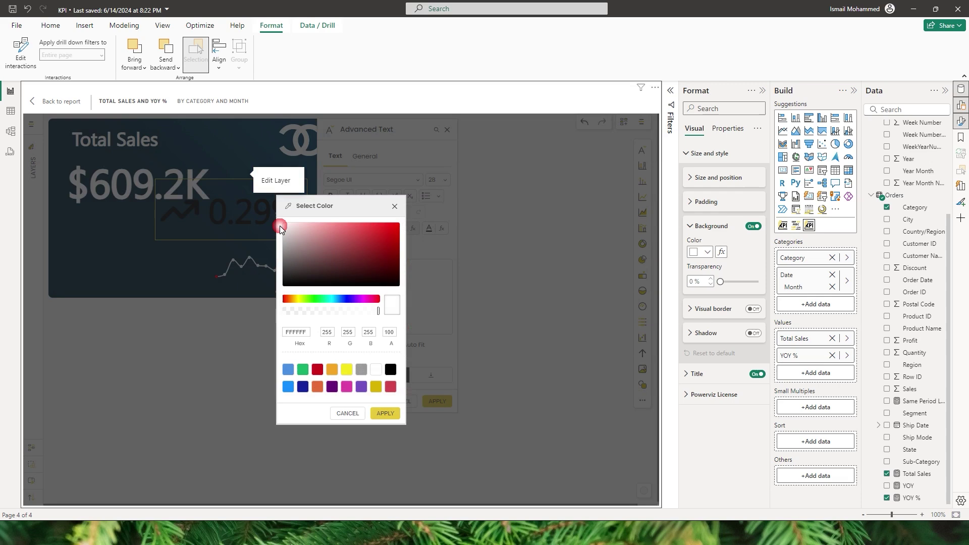
pyautogui.click(384, 413)
pyautogui.click(437, 401)
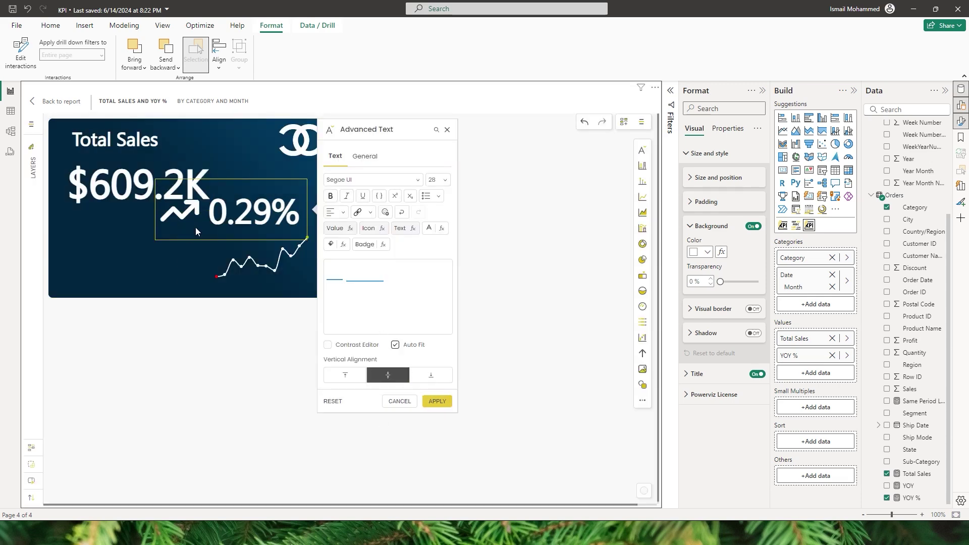
pyautogui.click(394, 403)
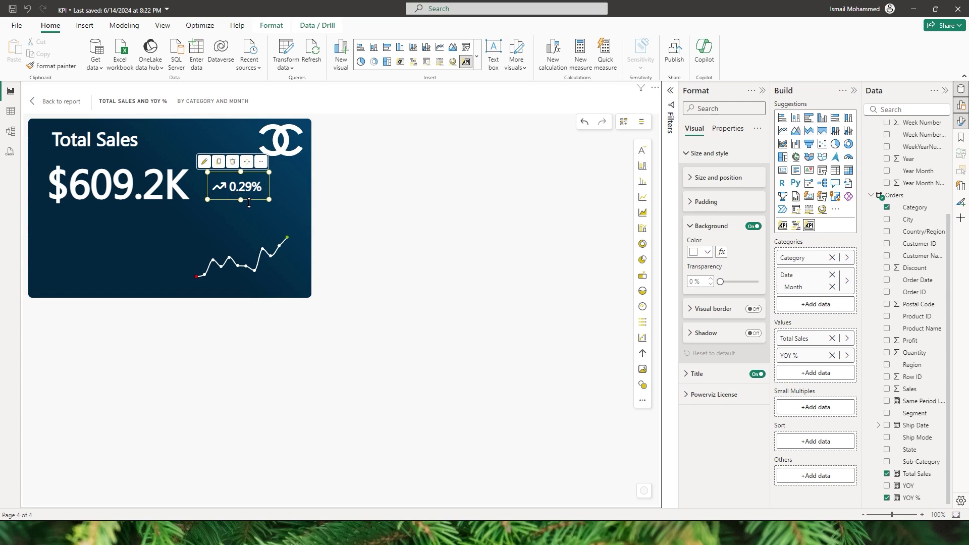
# Add a rounded rectangle shape layer with a corner radius of 8 for all corners
pyautogui.click(69, 146)
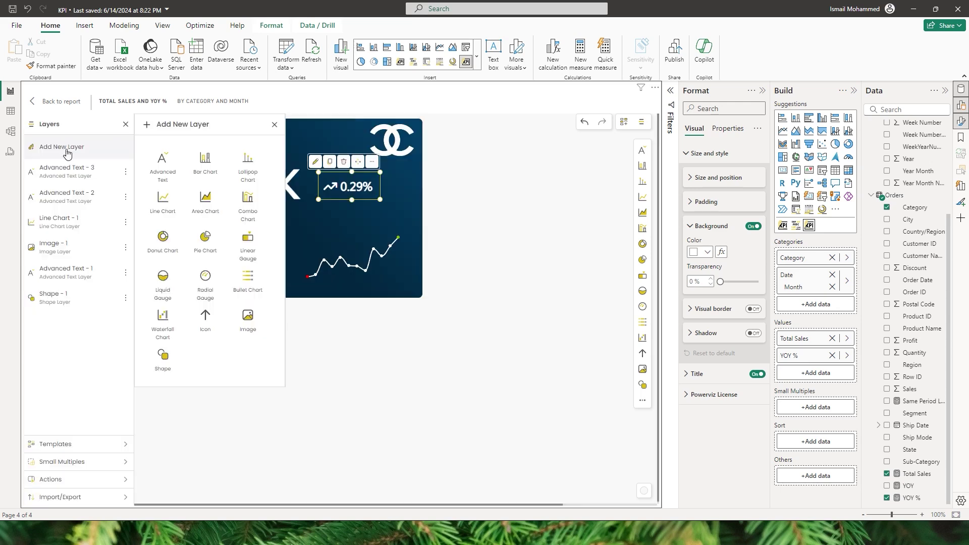
pyautogui.click(168, 366)
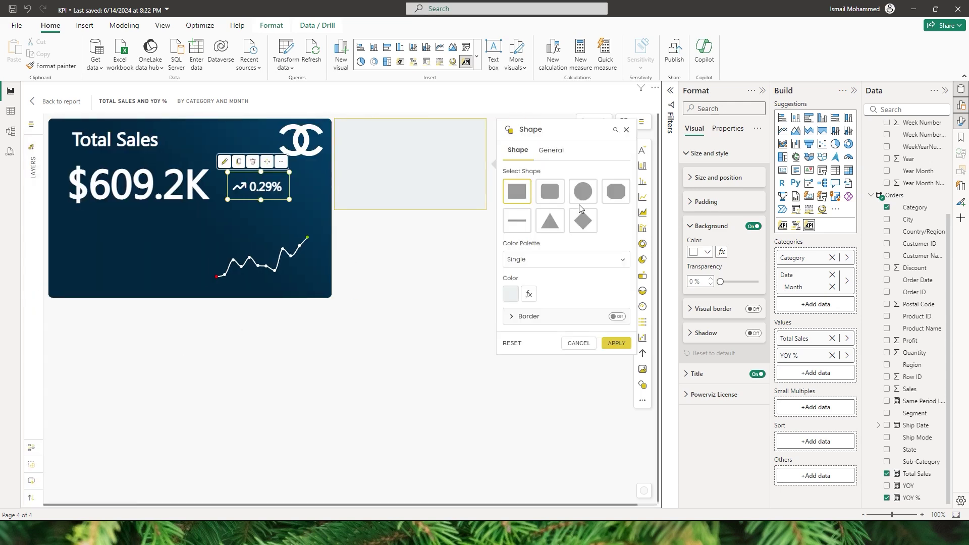
pyautogui.click(552, 194)
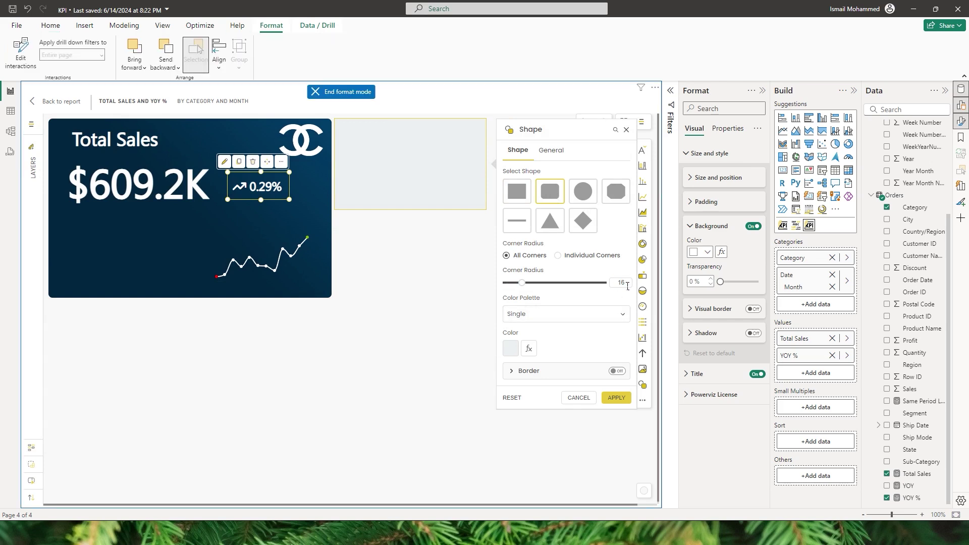
pyautogui.write('8')
# Add a conditional color rule that fills the rounded rectangle bright green when the sum of YOY % is greater than 0
pyautogui.click(530, 349)
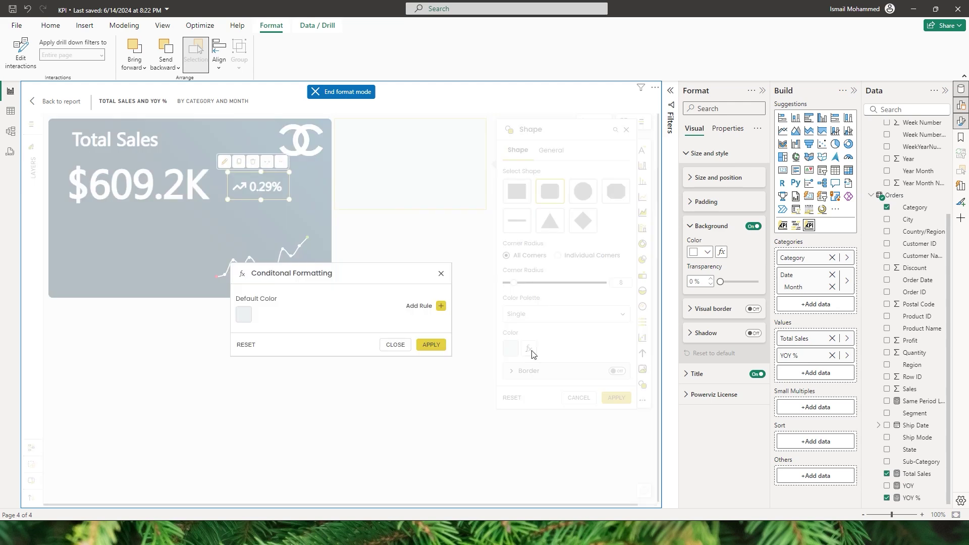
pyautogui.click(422, 306)
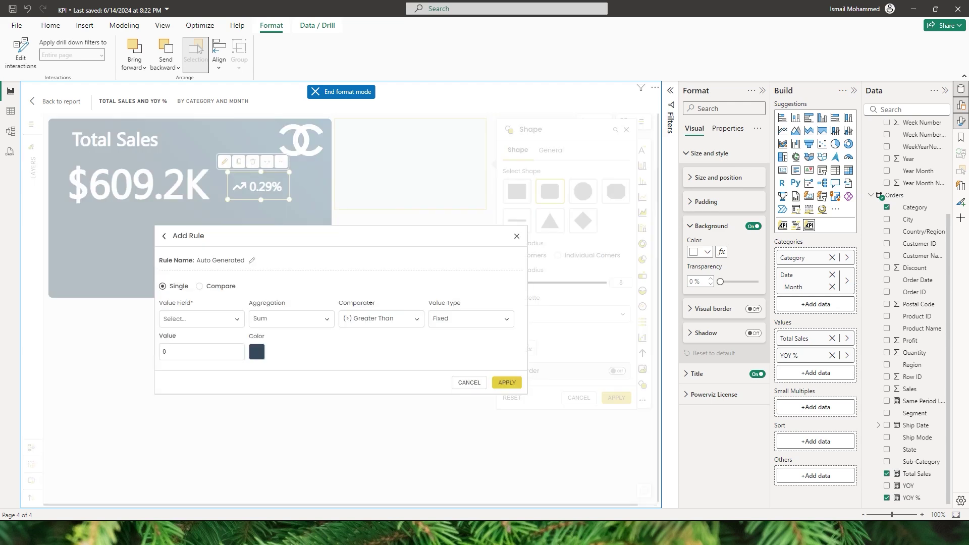
pyautogui.click(216, 319)
pyautogui.click(185, 352)
pyautogui.click(257, 351)
pyautogui.click(303, 369)
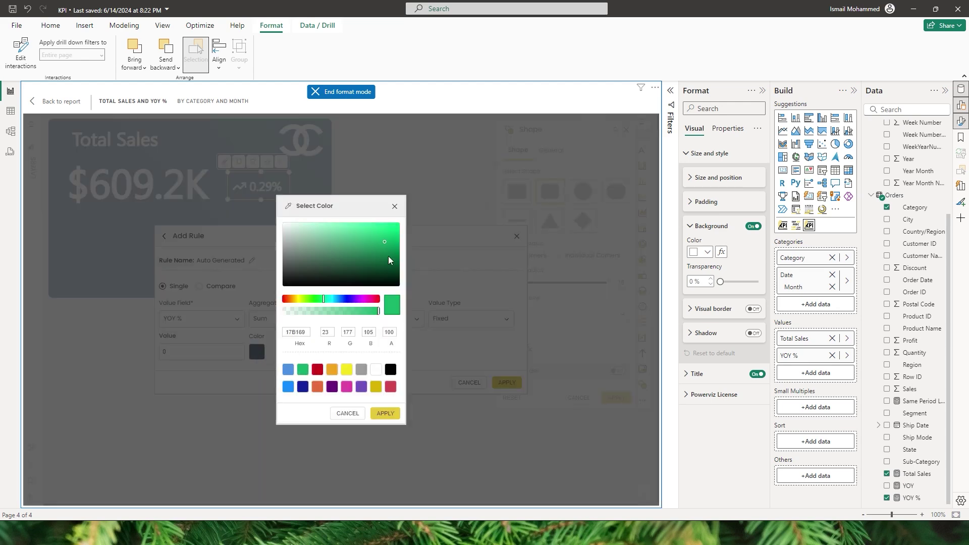
pyautogui.click(395, 228)
pyautogui.click(387, 414)
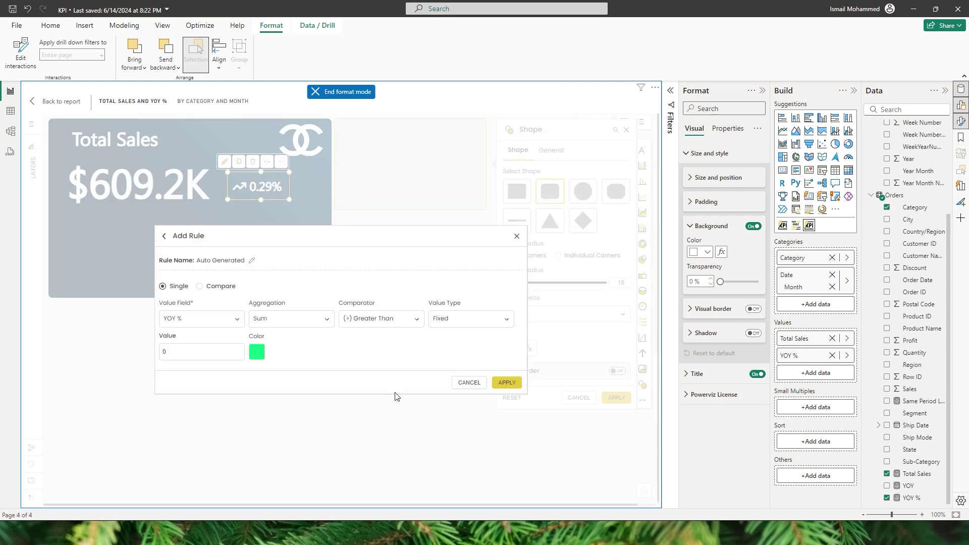
pyautogui.click(506, 382)
# Add a second color rule filling the rectangle bright red when the sum of YOY % is less than 0, and apply the shape
pyautogui.click(441, 294)
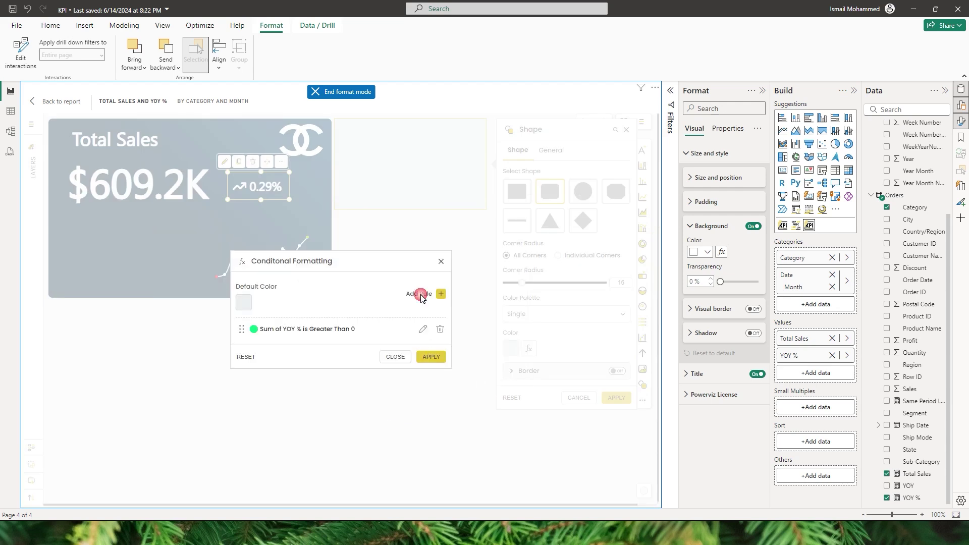
pyautogui.click(207, 325)
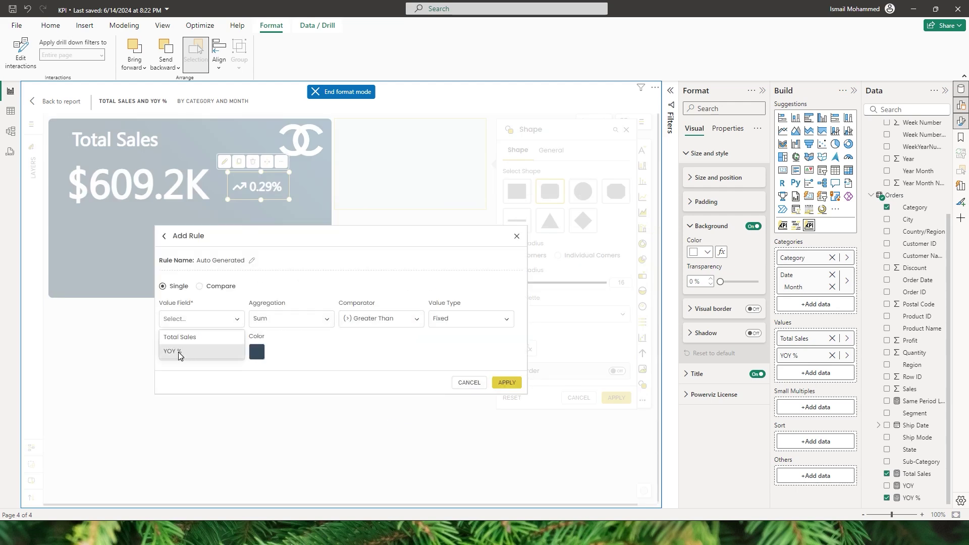
pyautogui.click(178, 352)
pyautogui.click(387, 324)
pyautogui.click(380, 364)
pyautogui.click(257, 352)
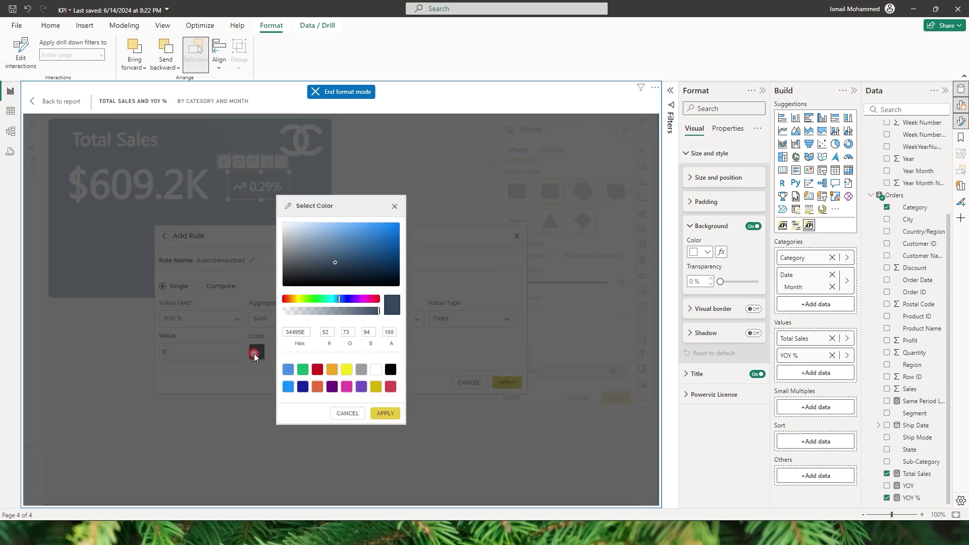
pyautogui.click(317, 370)
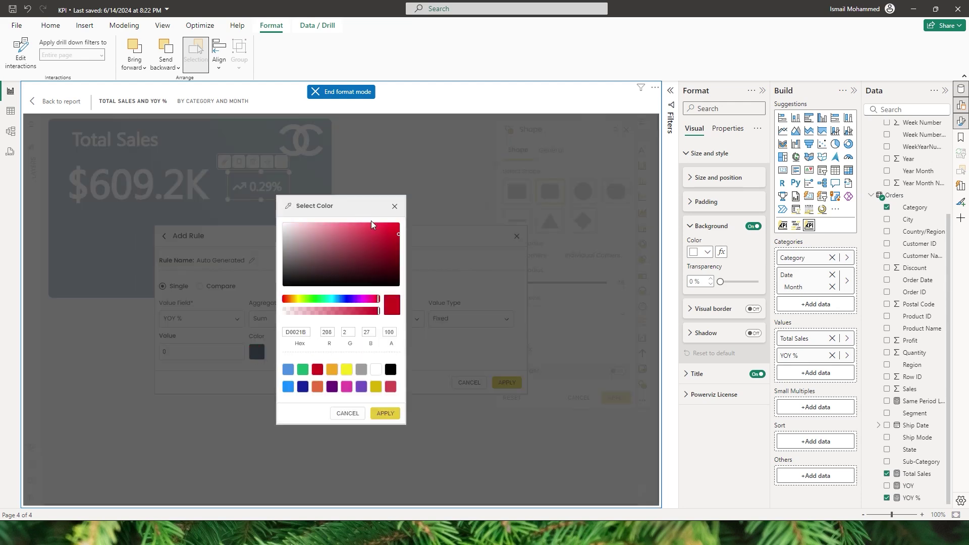
pyautogui.click(380, 227)
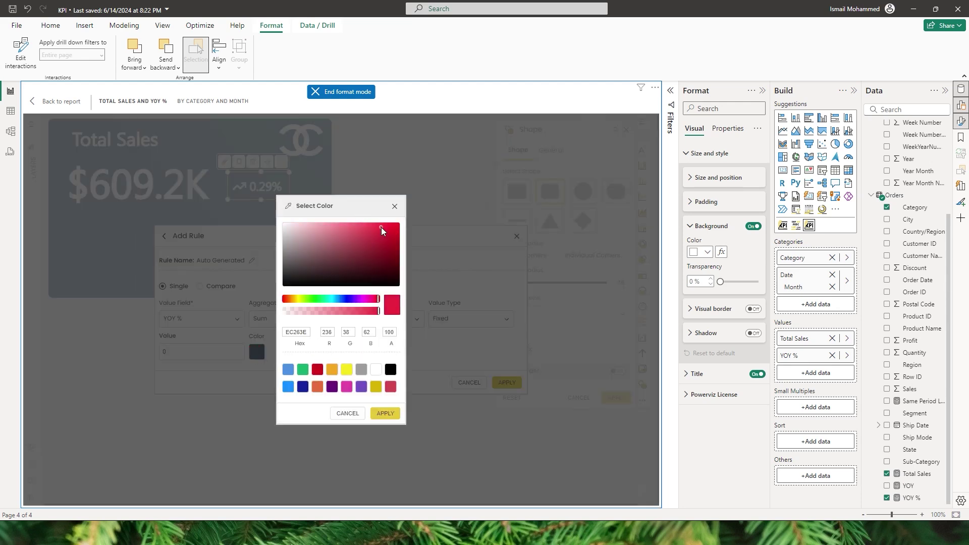
pyautogui.click(385, 411)
pyautogui.click(507, 382)
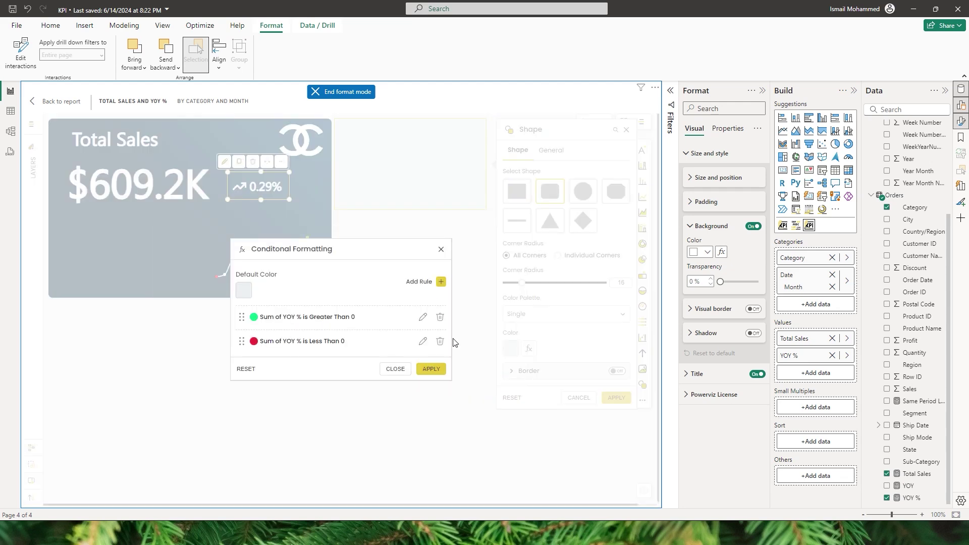
pyautogui.click(431, 369)
pyautogui.click(624, 401)
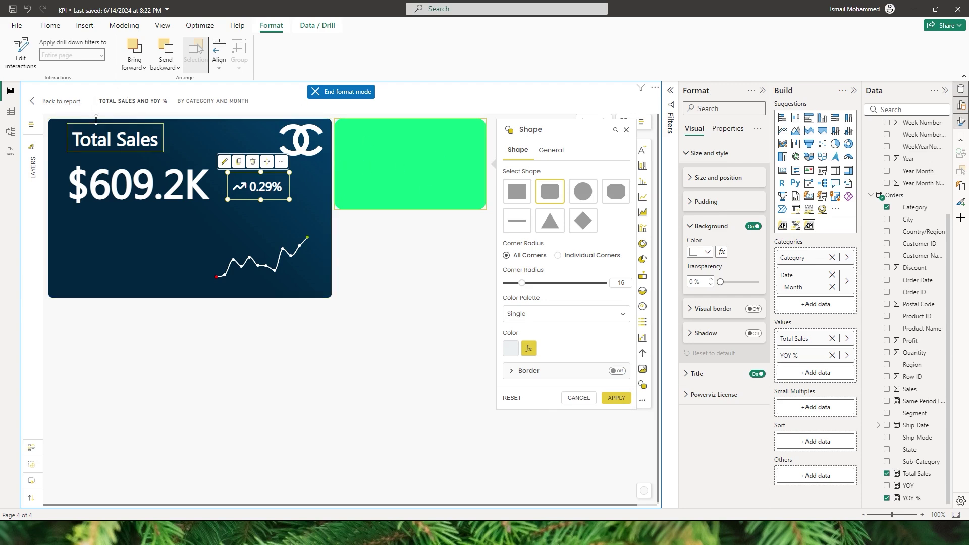
# Return to the report and filter the Year slicer to 2024 to check the shape's conditional color
pyautogui.click(53, 101)
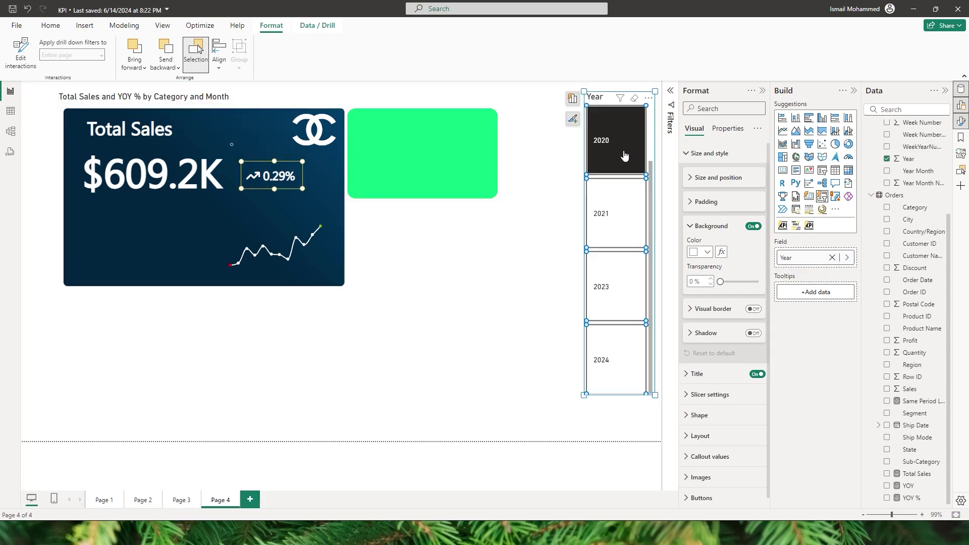
pyautogui.click(620, 375)
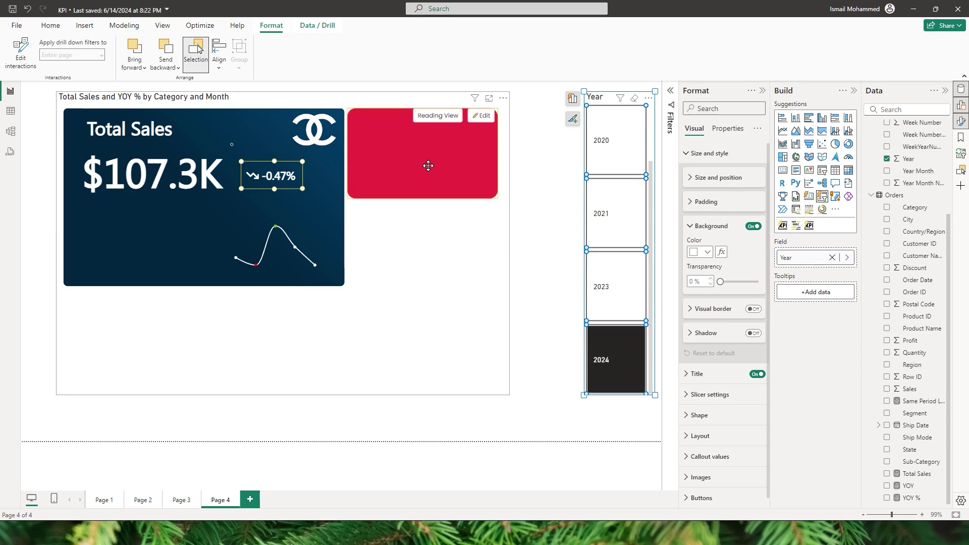
# Reopen the KPI for editing, fit the colored shape over the YOY % text and move it backward behind the text
pyautogui.click(481, 115)
pyautogui.moveTo(318, 125); pyautogui.dragTo(243, 194)
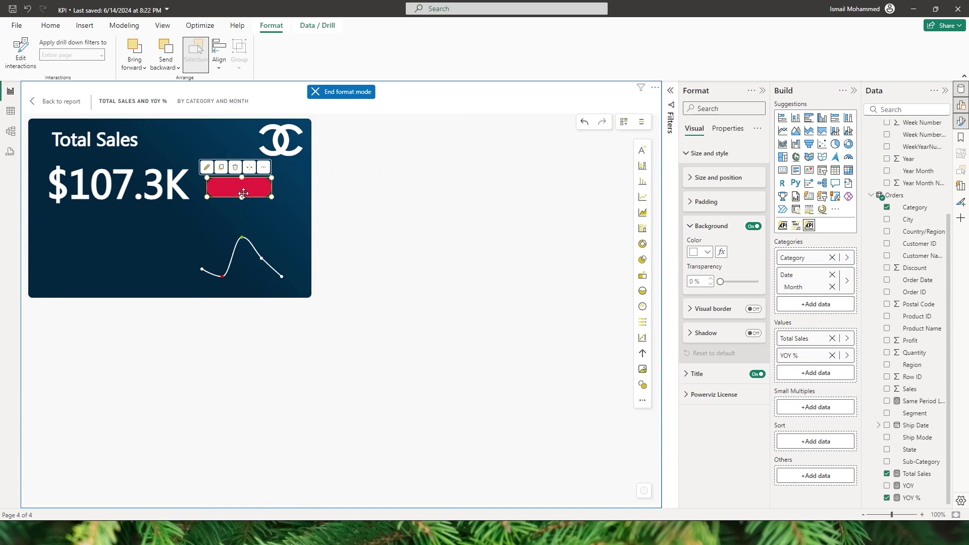
pyautogui.rightClick(243, 194)
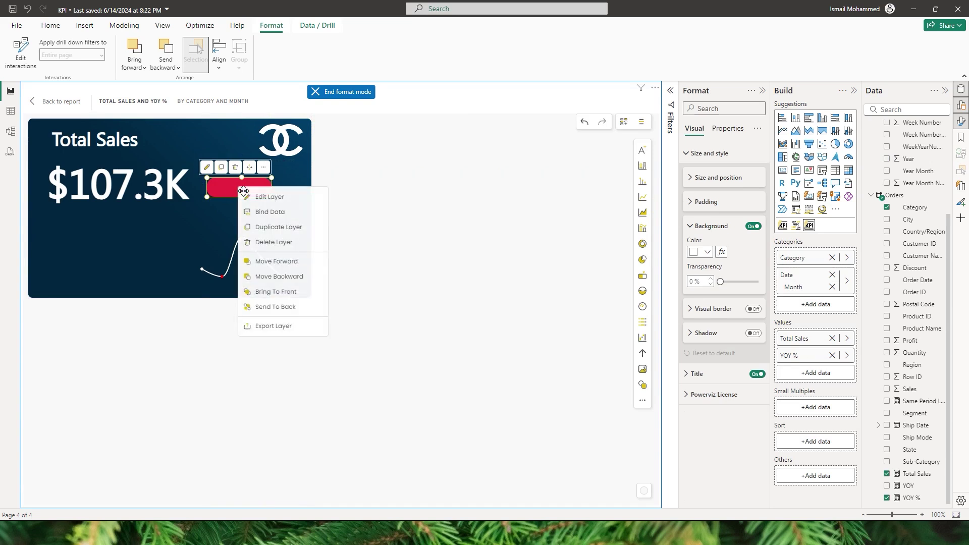
pyautogui.click(278, 277)
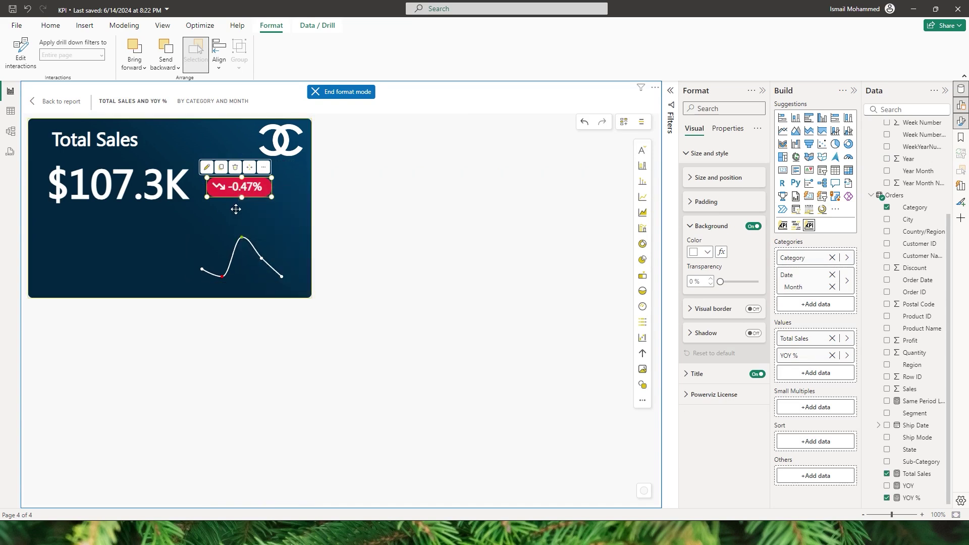
pyautogui.click(256, 206)
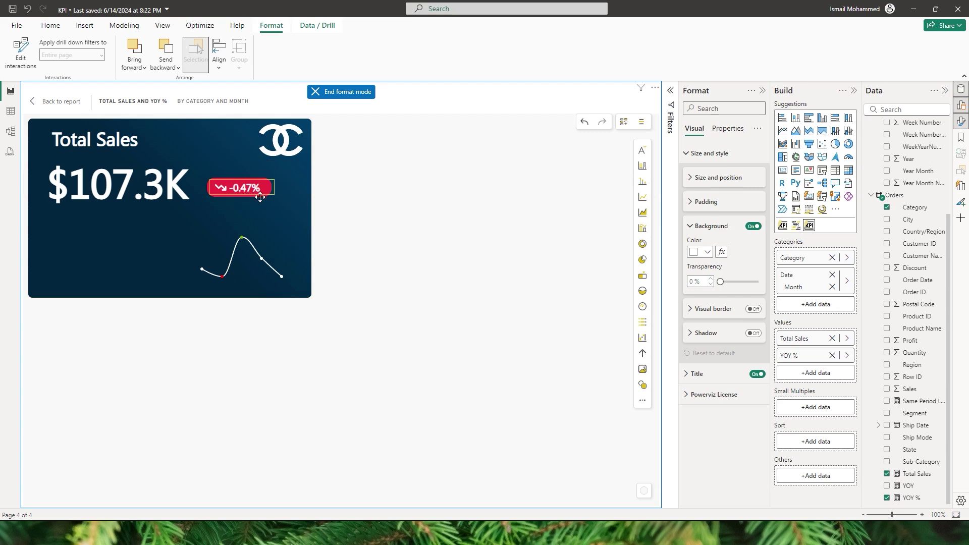
pyautogui.click(443, 186)
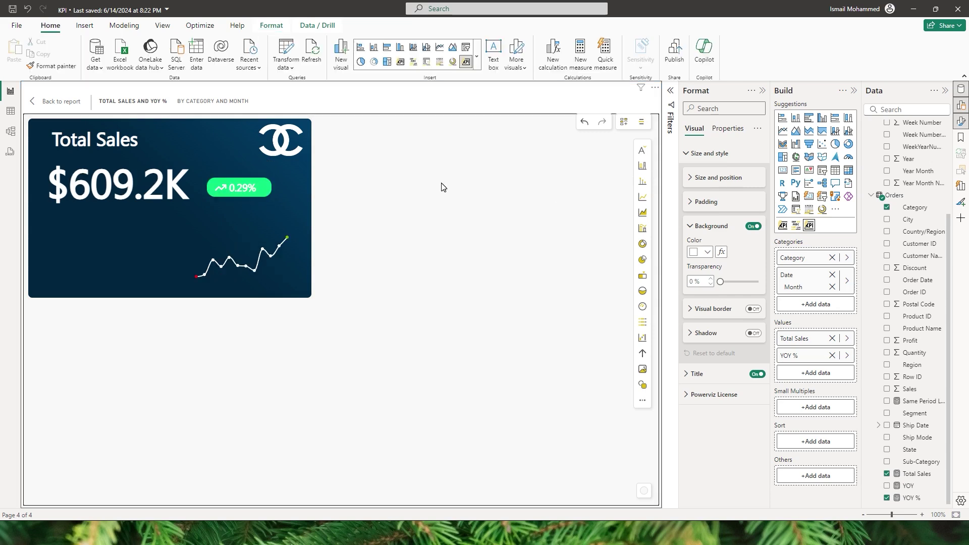
# Add an Advanced Text layer reading "Vs Last Year" in white (FFFFFF) and place it in the card's lower-left area
pyautogui.click(642, 151)
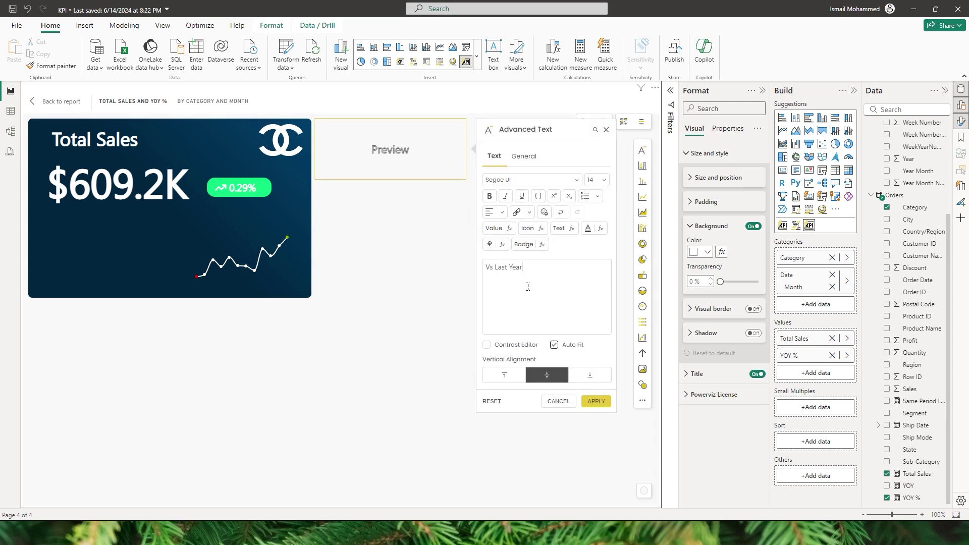
pyautogui.click(245, 209)
pyautogui.tripleClick(534, 268)
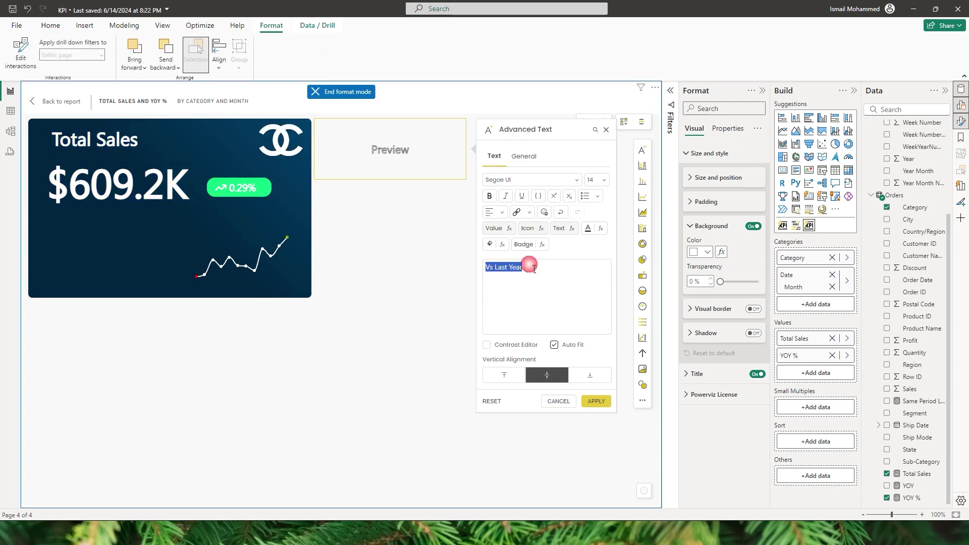
pyautogui.click(586, 228)
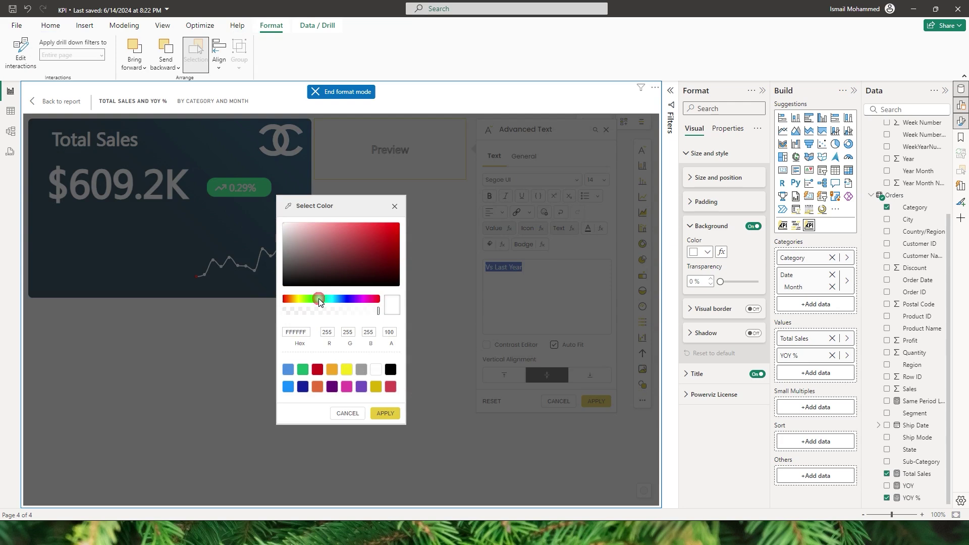
pyautogui.click(385, 413)
pyautogui.click(596, 400)
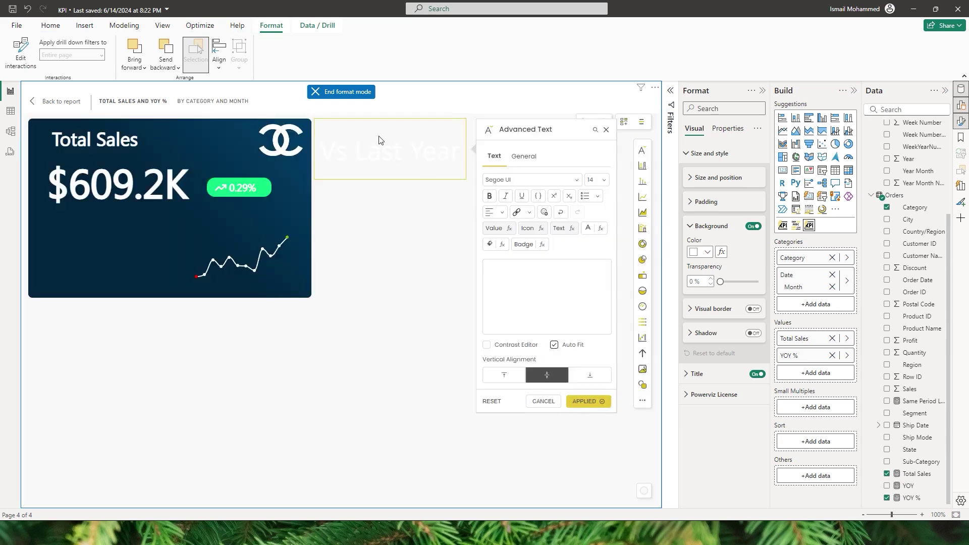
pyautogui.moveTo(452, 157); pyautogui.dragTo(221, 252)
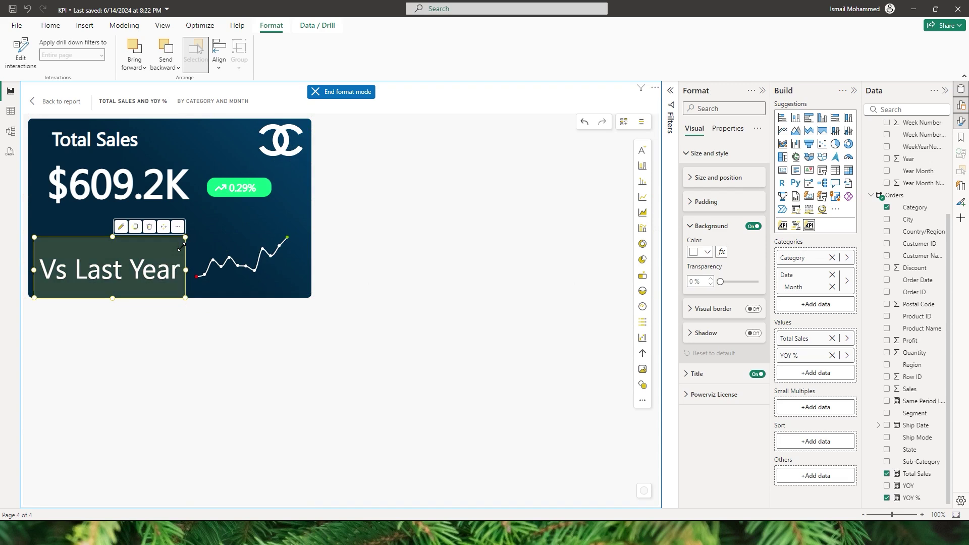
pyautogui.click(397, 247)
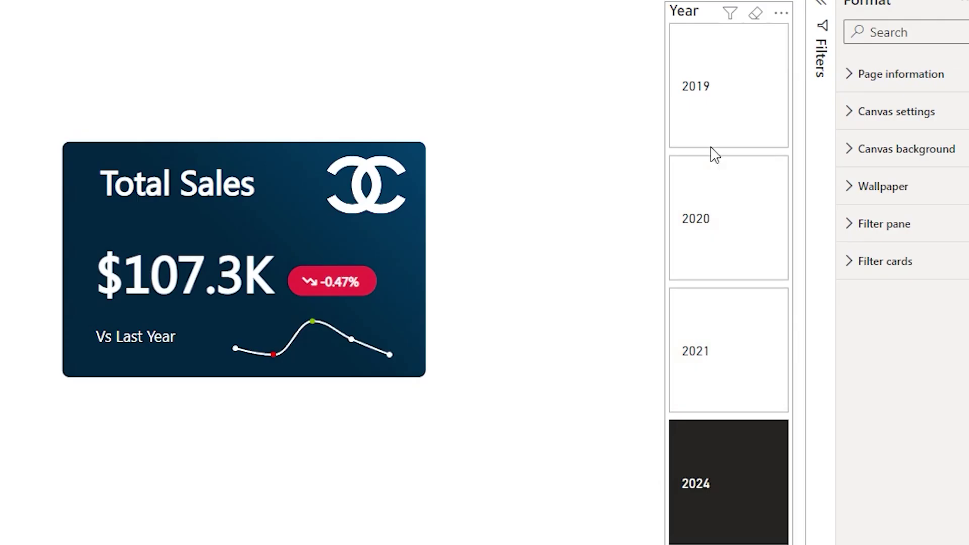
# Switch the Year slicer between 2019, 2020, 2021 and 2024 to check how the finished KPI card responds
pyautogui.click(718, 123)
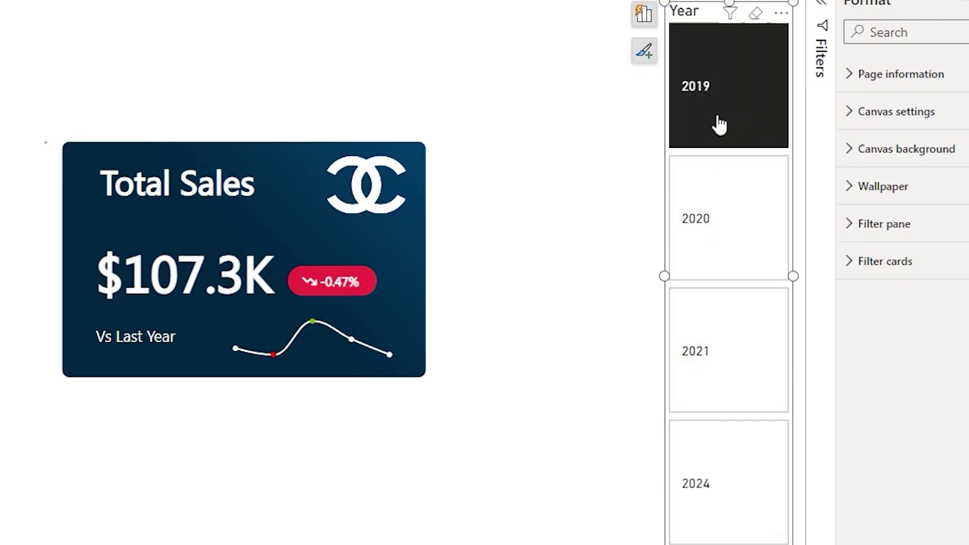
pyautogui.click(724, 347)
pyautogui.click(705, 520)
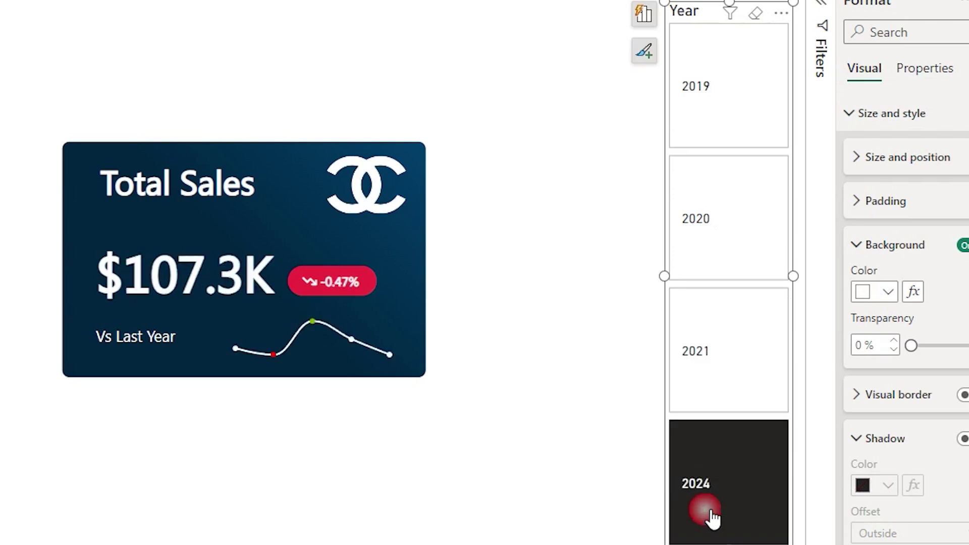
pyautogui.click(704, 223)
pyautogui.click(712, 116)
pyautogui.click(720, 205)
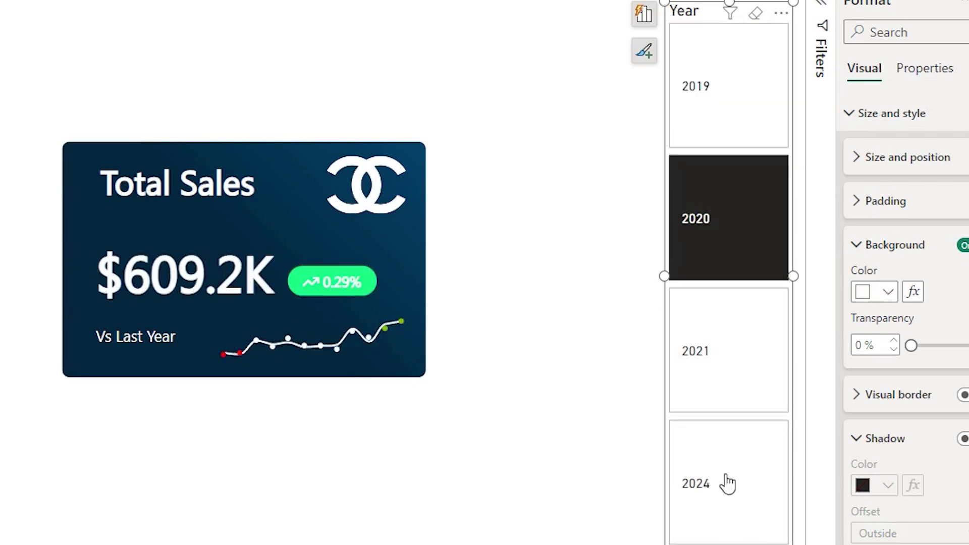
pyautogui.click(725, 492)
pyautogui.click(733, 113)
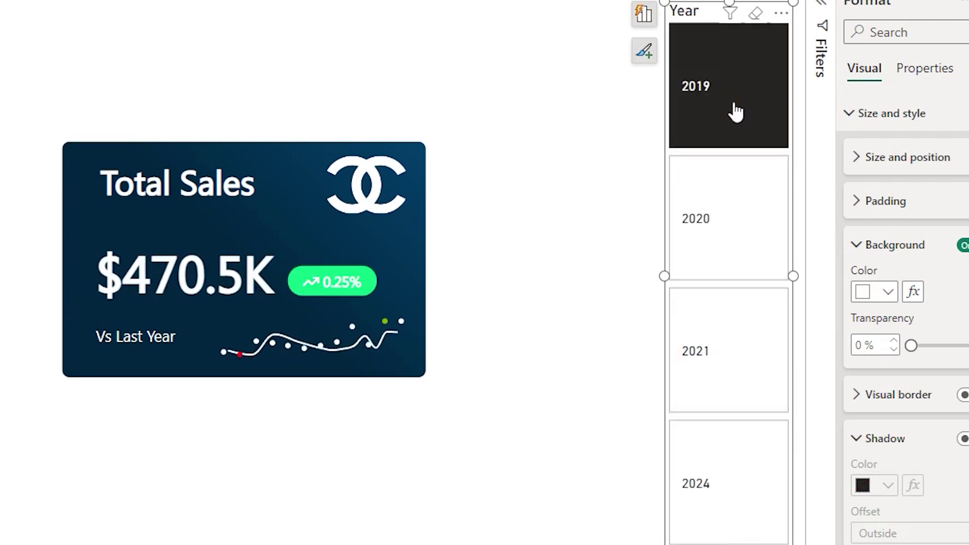
pyautogui.click(734, 227)
pyautogui.click(734, 488)
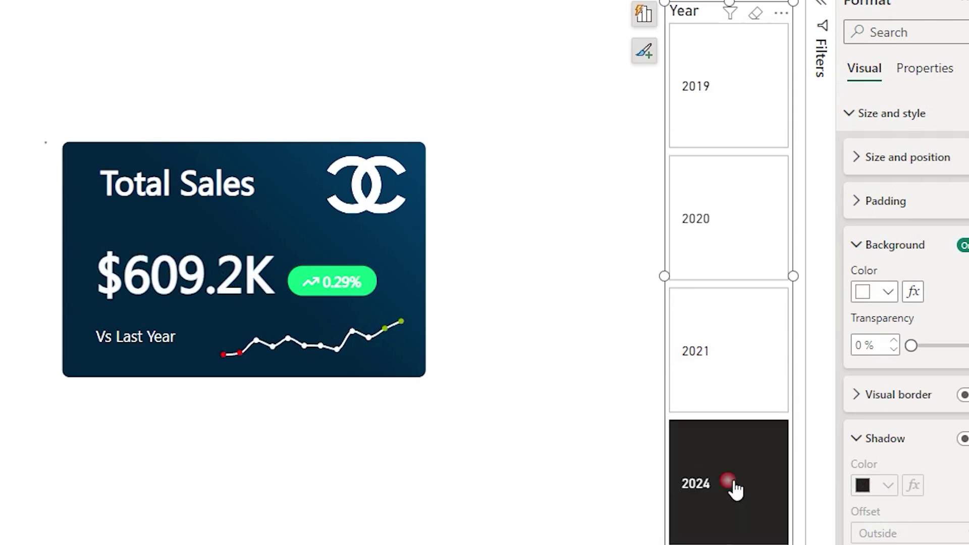